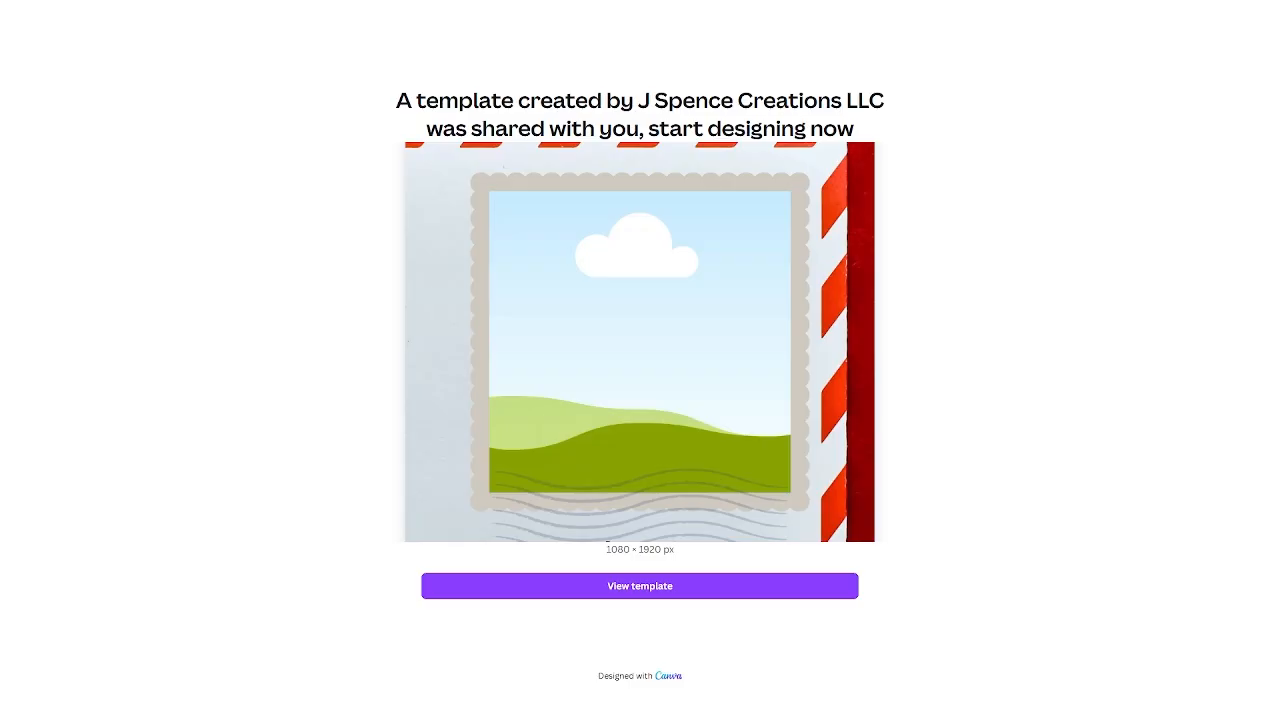
Preview the shared 1080 × 1920 px holiday stamp template to get the 'Your template is ready!' prompt.
{"action": "left_click", "coordinate": [636, 586]}
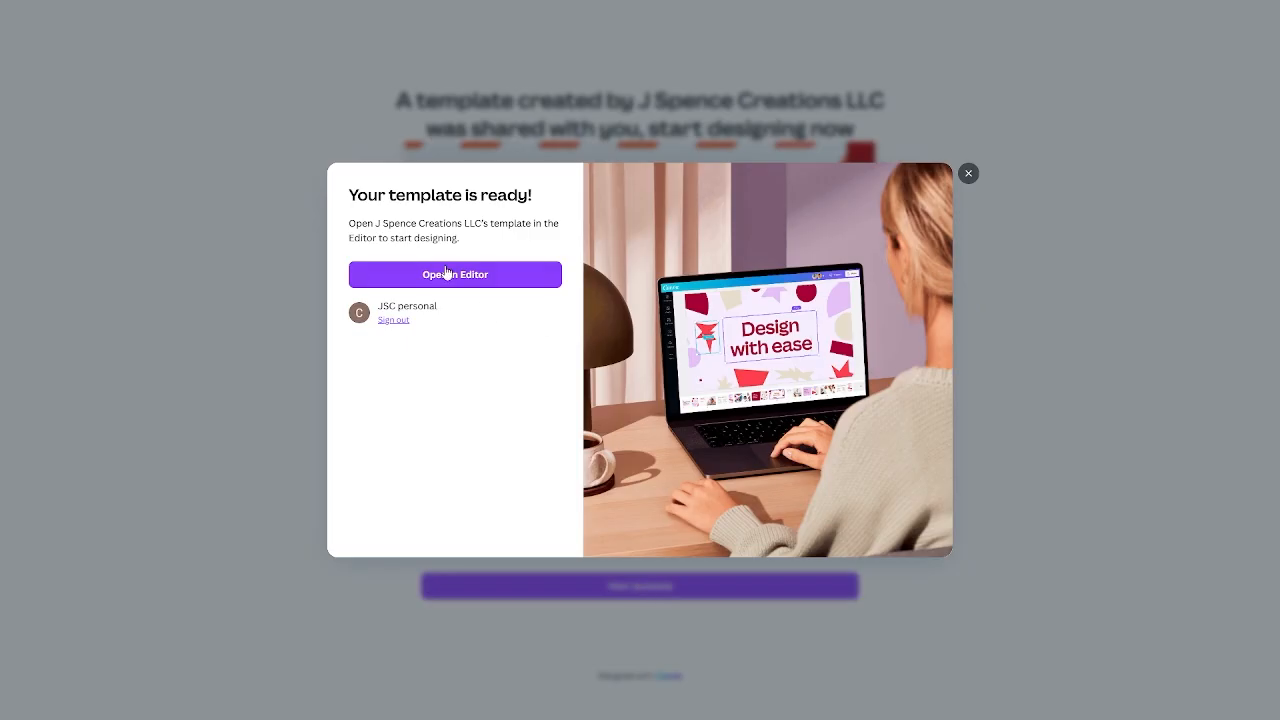
Open the holiday stamp template in the editor as a 21-page copy with a music track.
{"action": "left_click", "coordinate": [466, 270]}
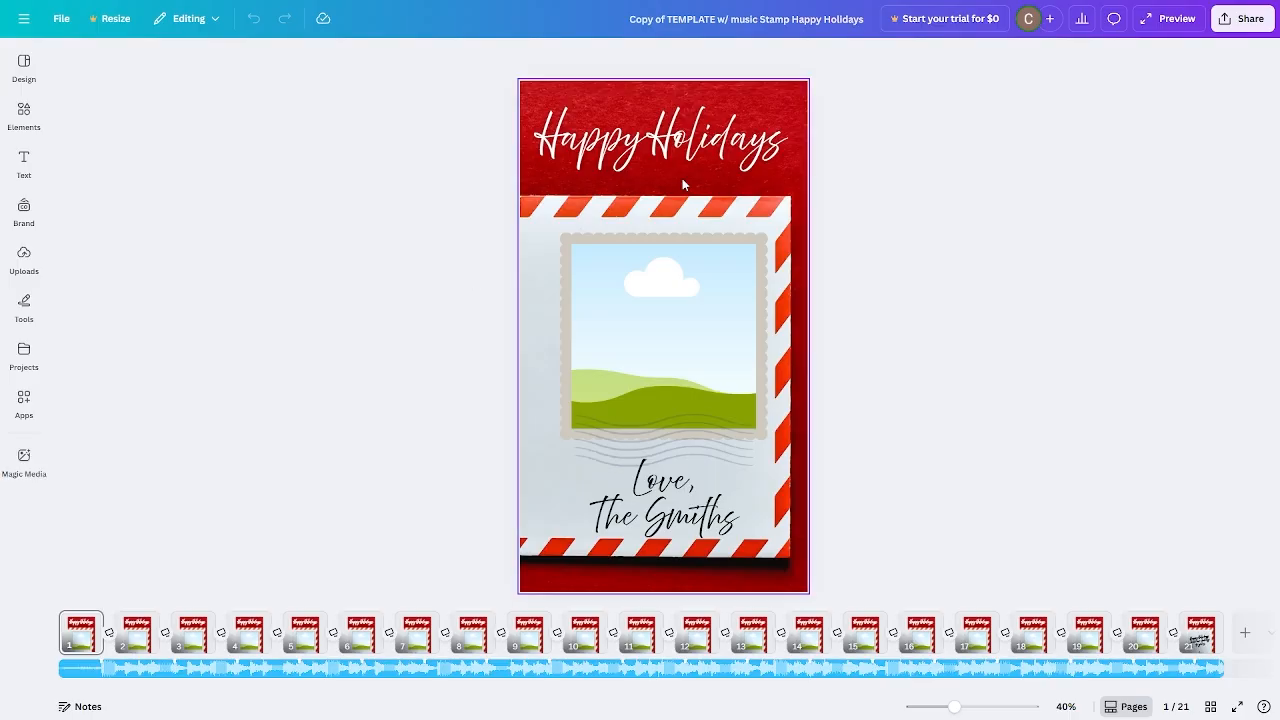
Duplicate the design as 'Copy of Copy of TEMPLATE w/ music Stamp Happy Holidays' and select its title.
{"action": "left_click", "coordinate": [57, 22]}
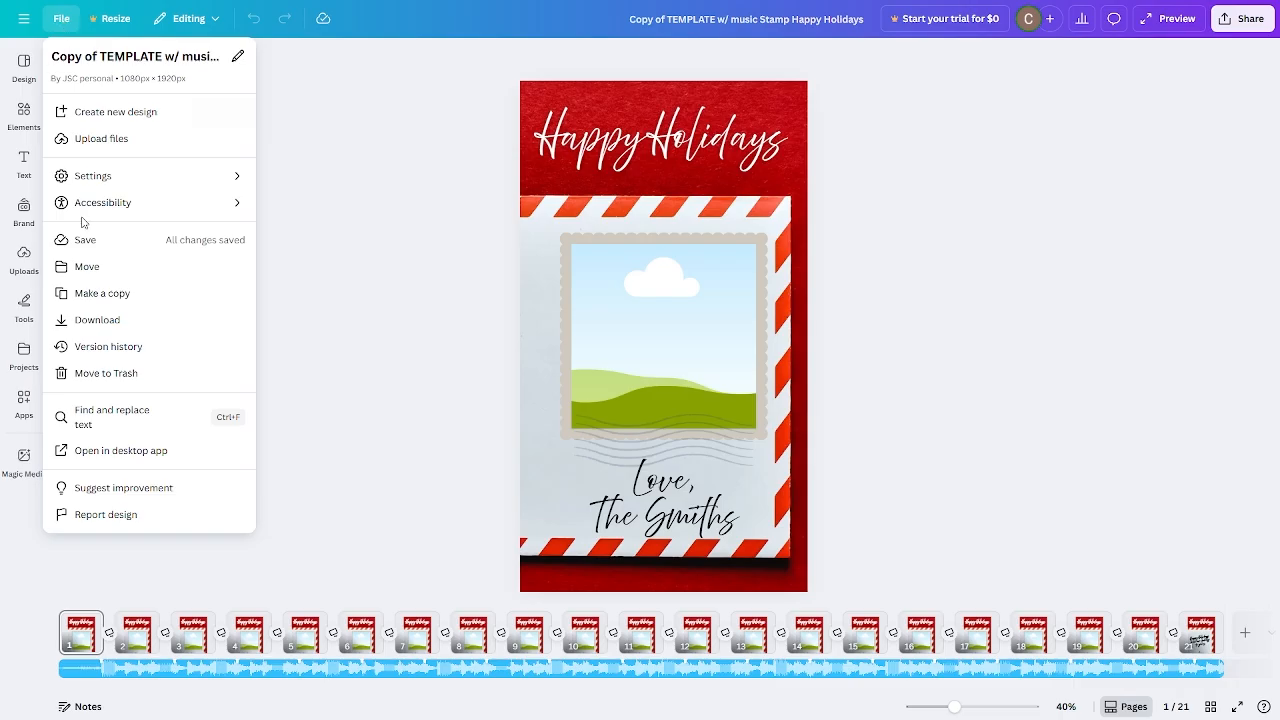
{"action": "left_click", "coordinate": [100, 296]}
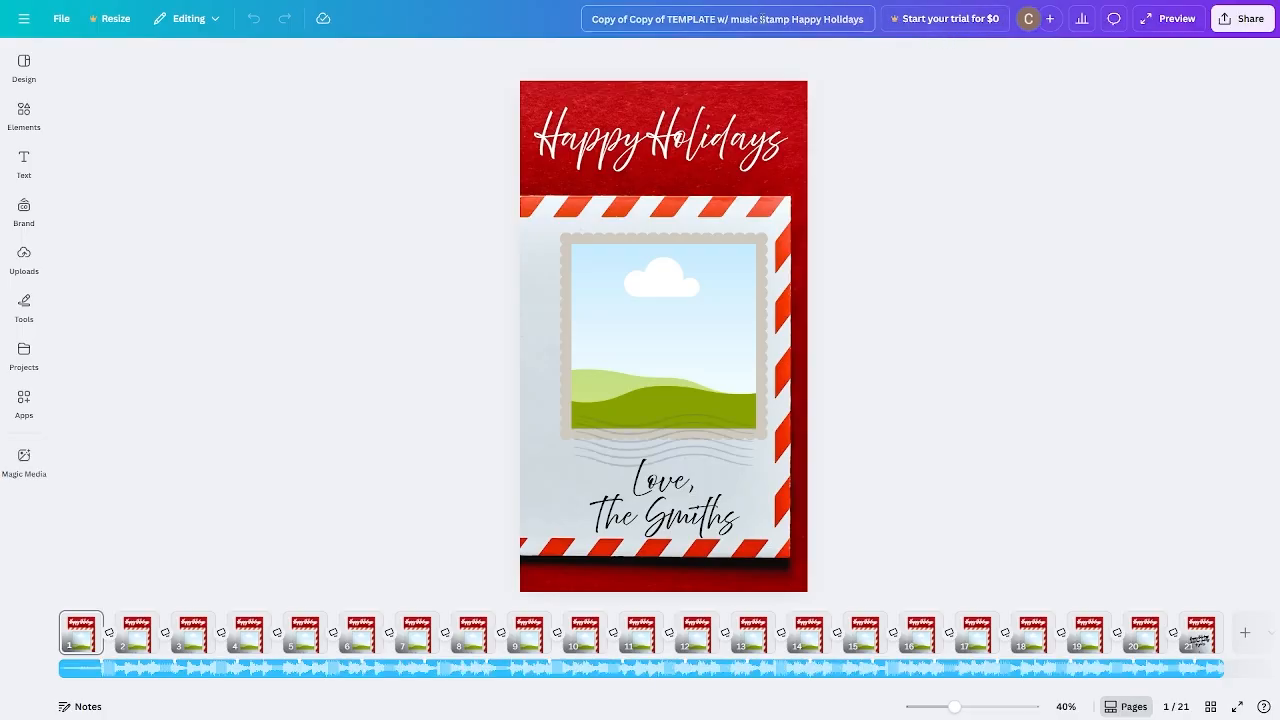
{"action": "left_click", "coordinate": [800, 24]}
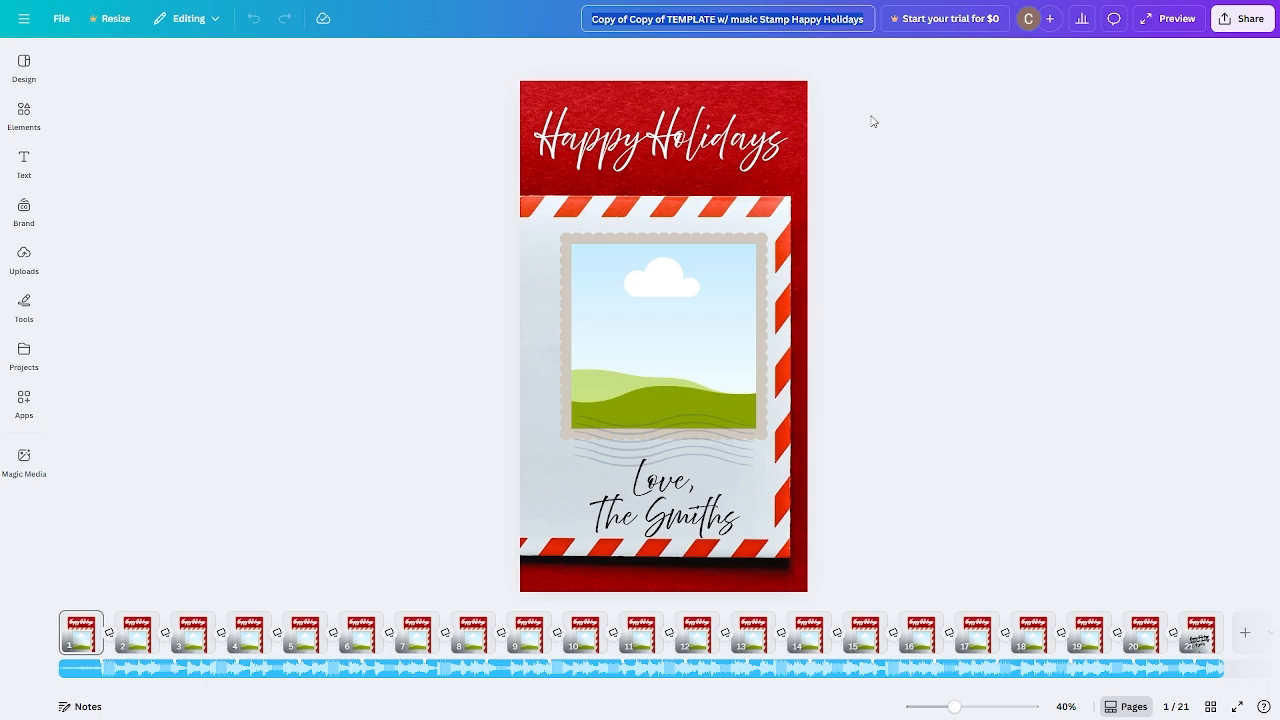
{"action": "left_click", "coordinate": [1010, 348]}
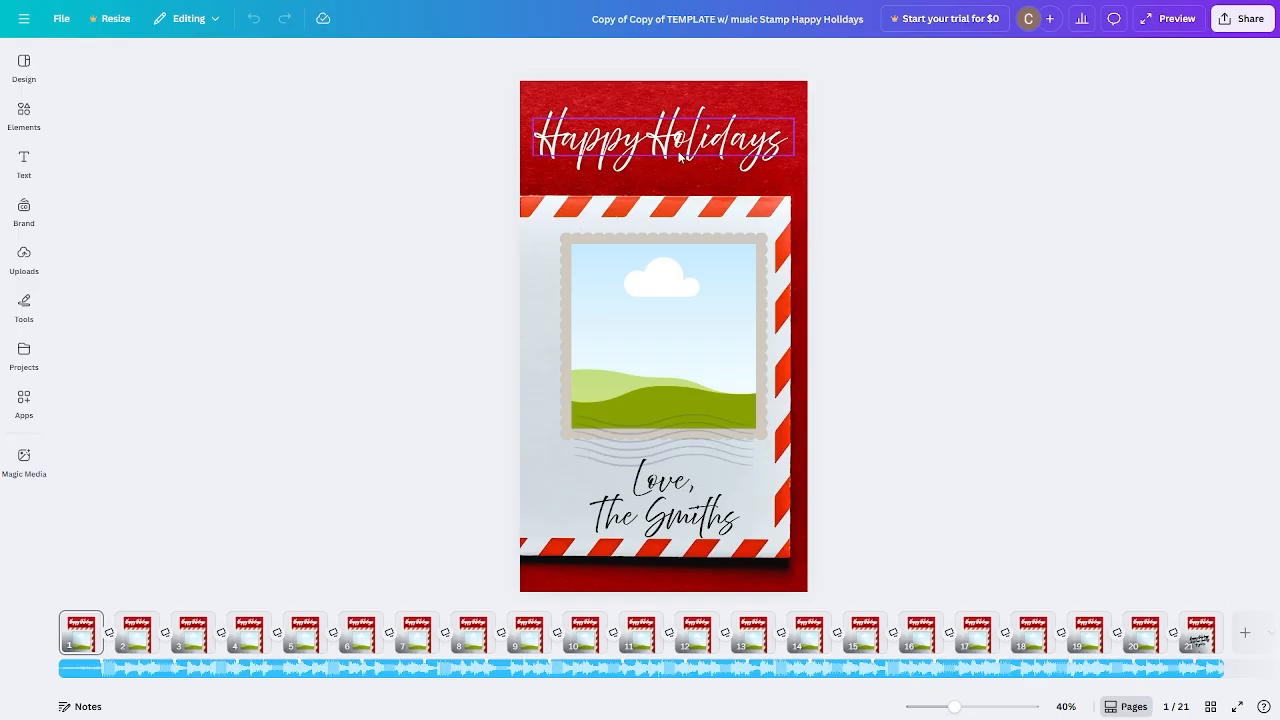
{"action": "left_click", "coordinate": [708, 158]}
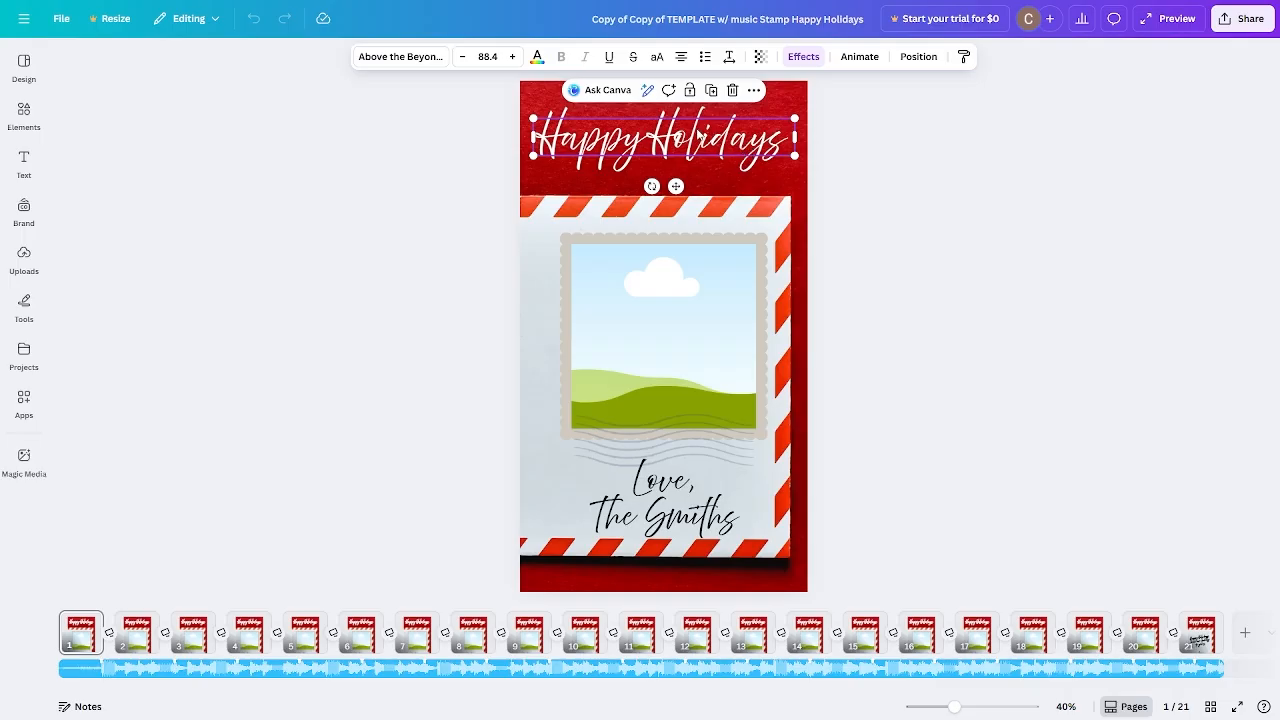
{"action": "left_click", "coordinate": [717, 528]}
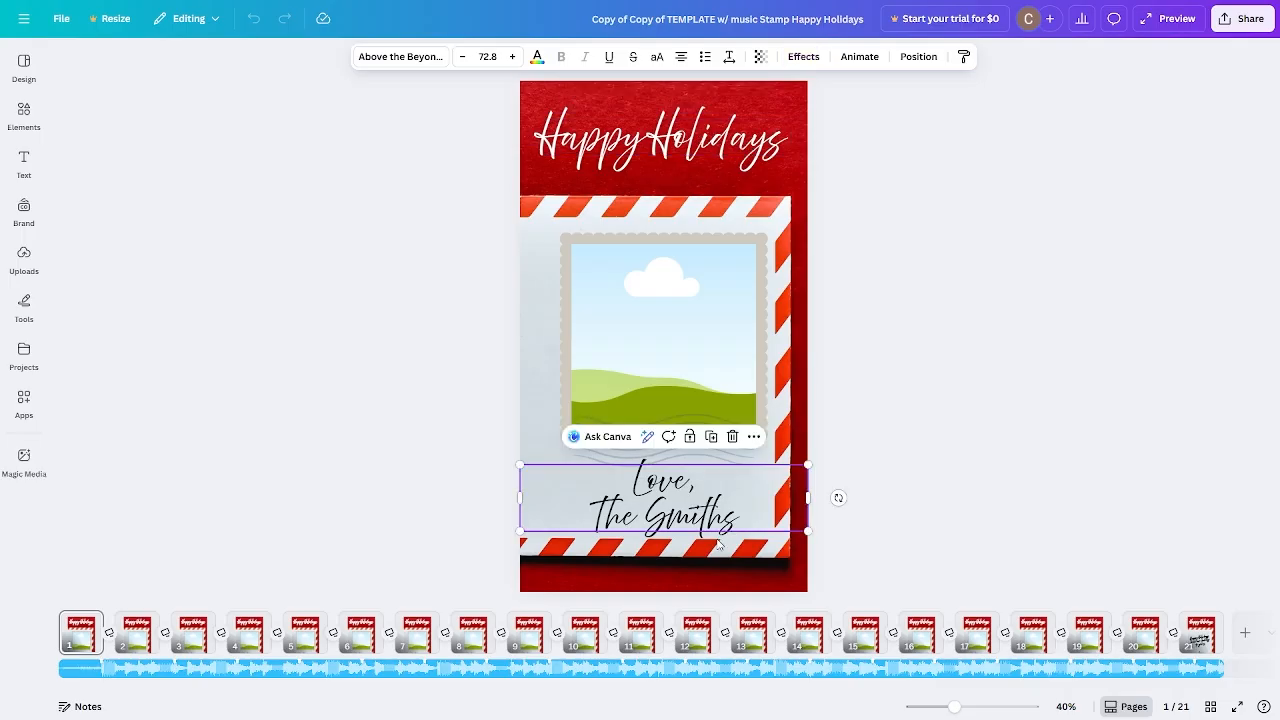
{"action": "left_click", "coordinate": [1207, 632]}
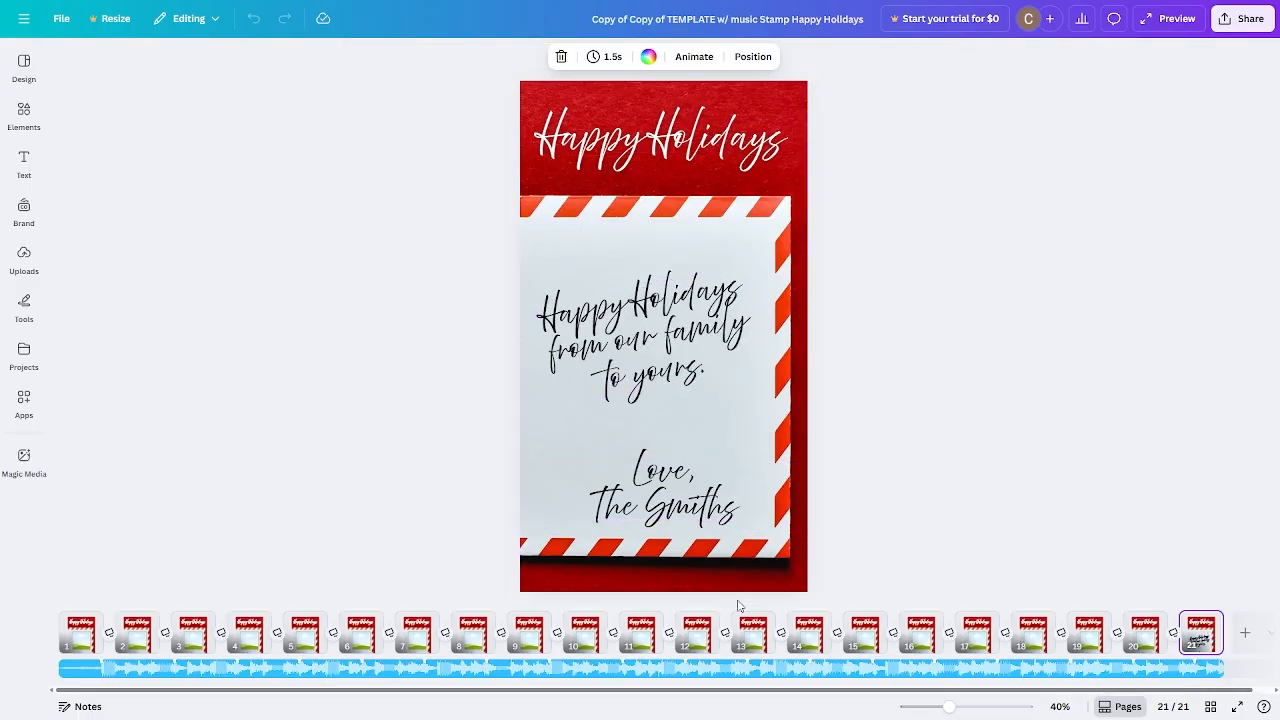
{"action": "left_click", "coordinate": [700, 360]}
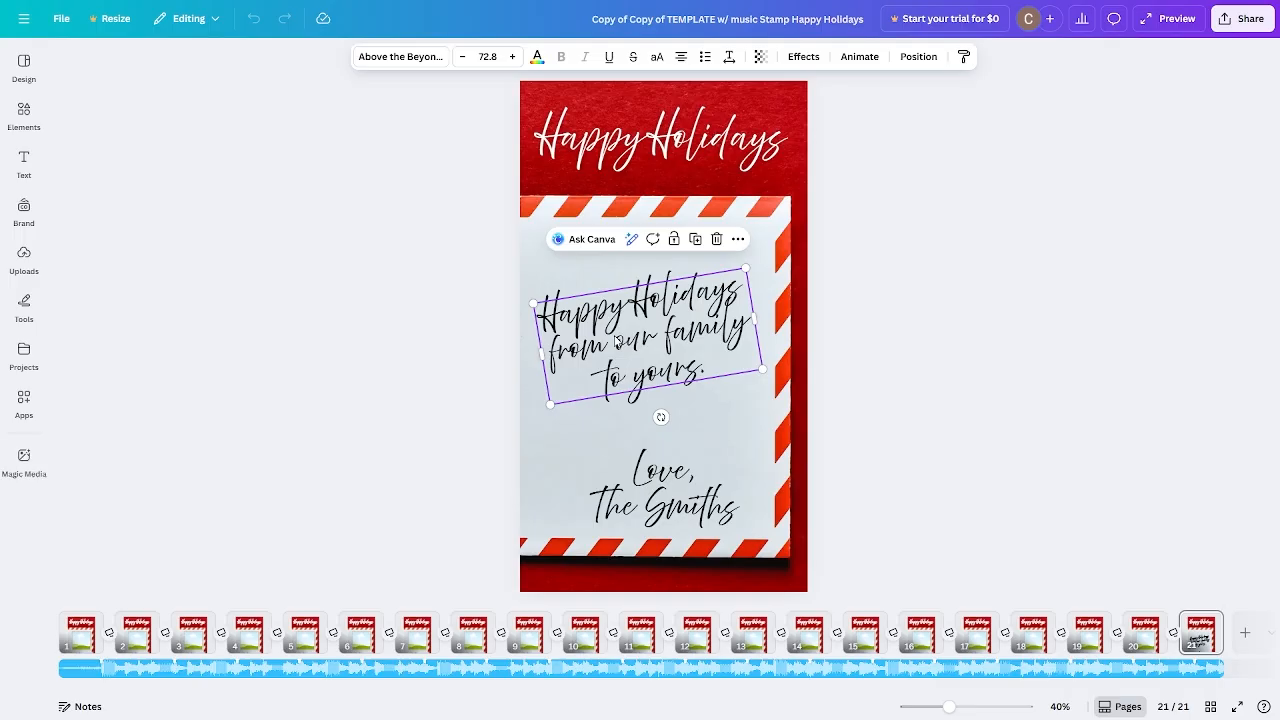
{"action": "left_click", "coordinate": [84, 640]}
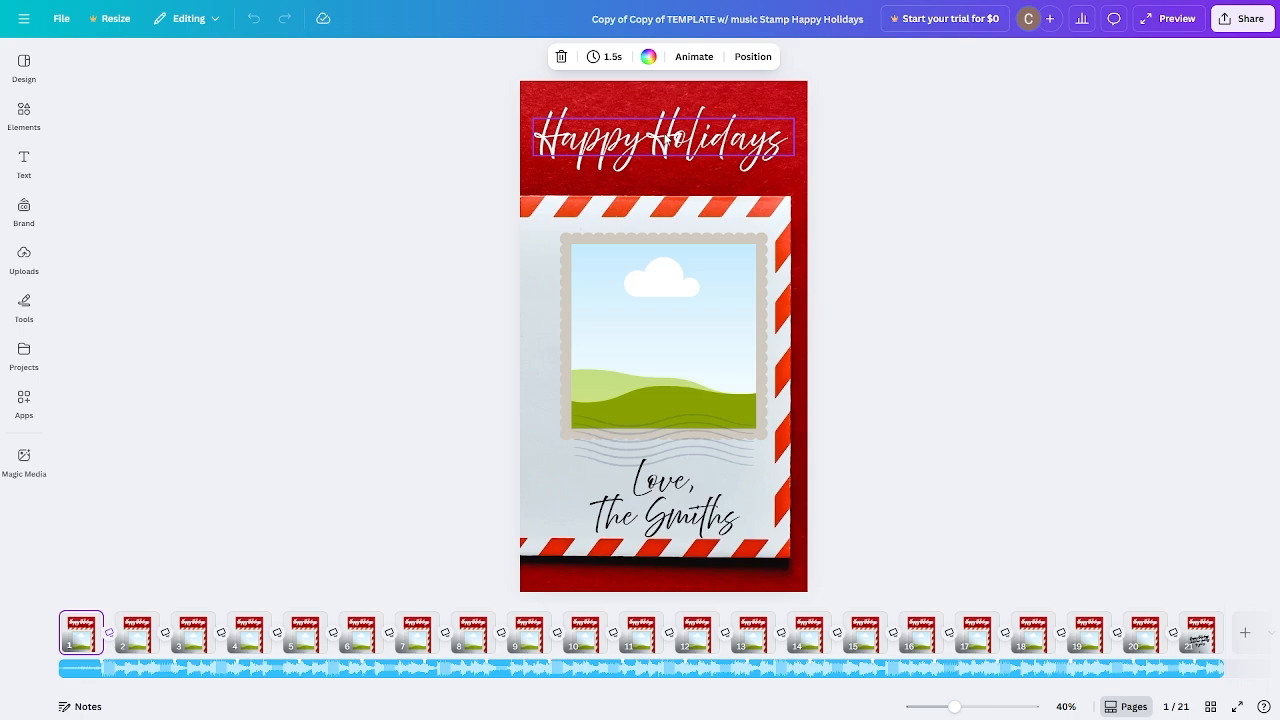
{"action": "left_click", "coordinate": [645, 140]}
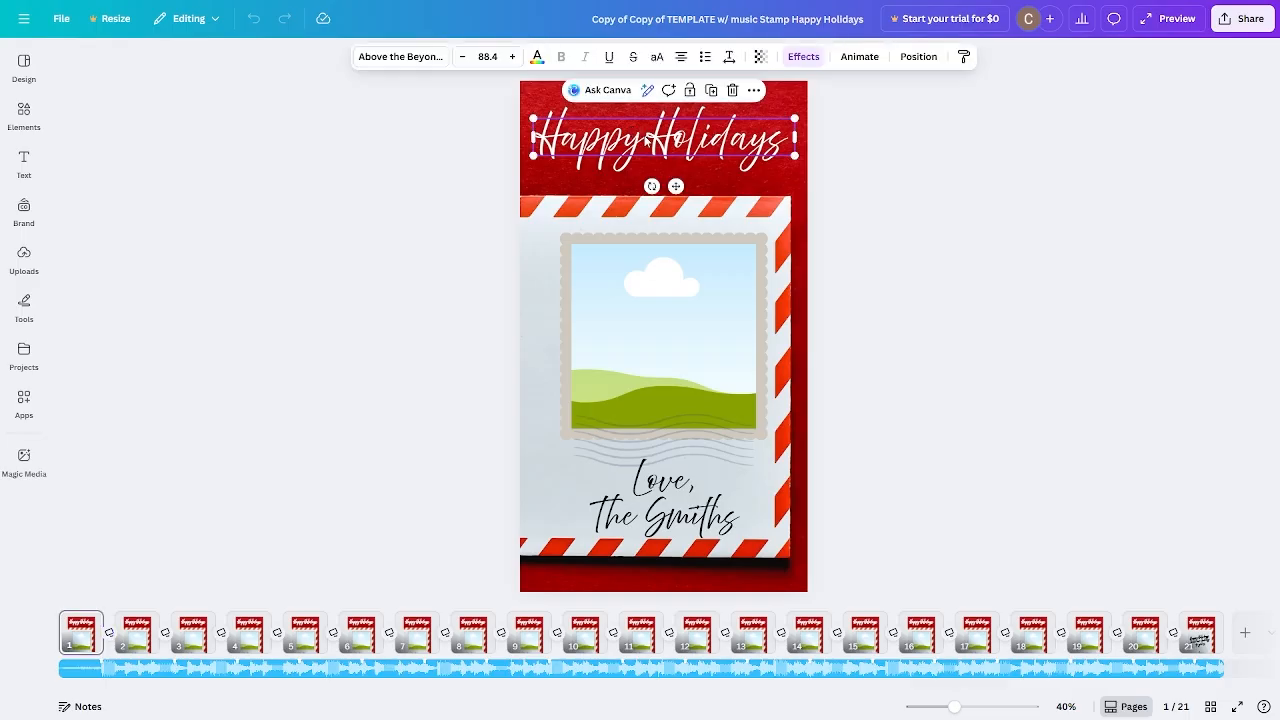
{"action": "left_click", "coordinate": [403, 57]}
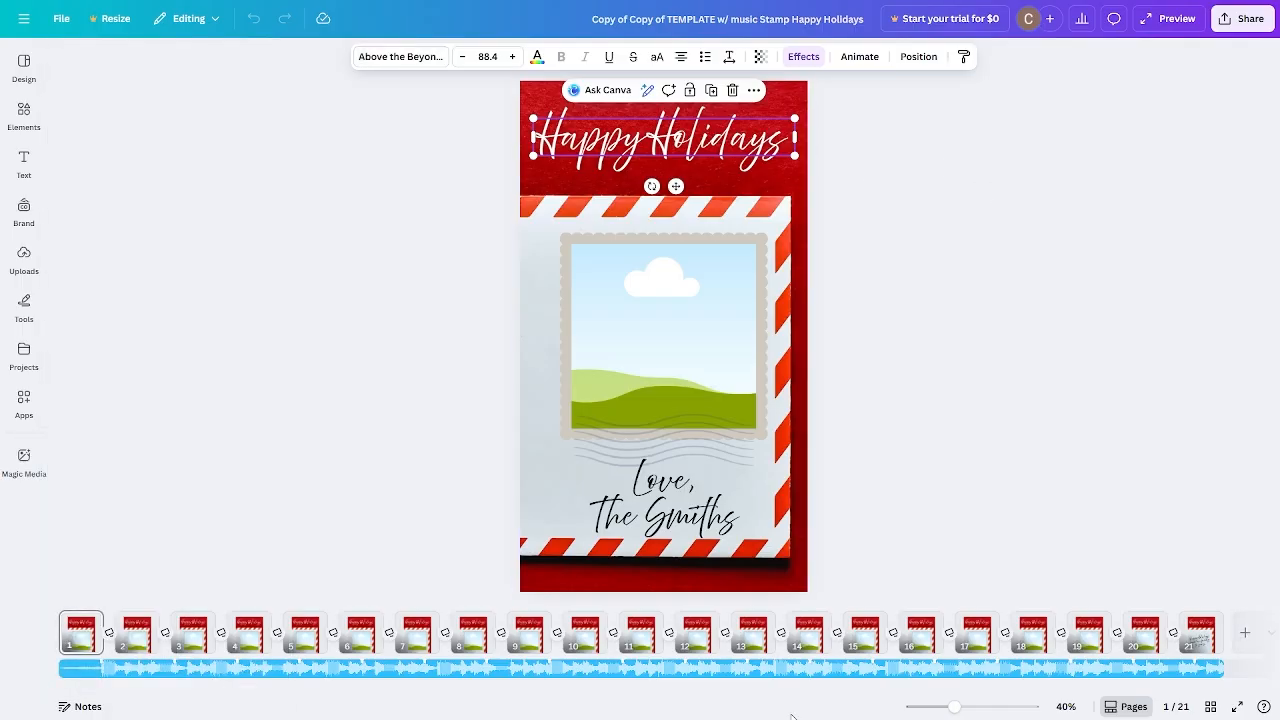
{"action": "left_click", "coordinate": [683, 502]}
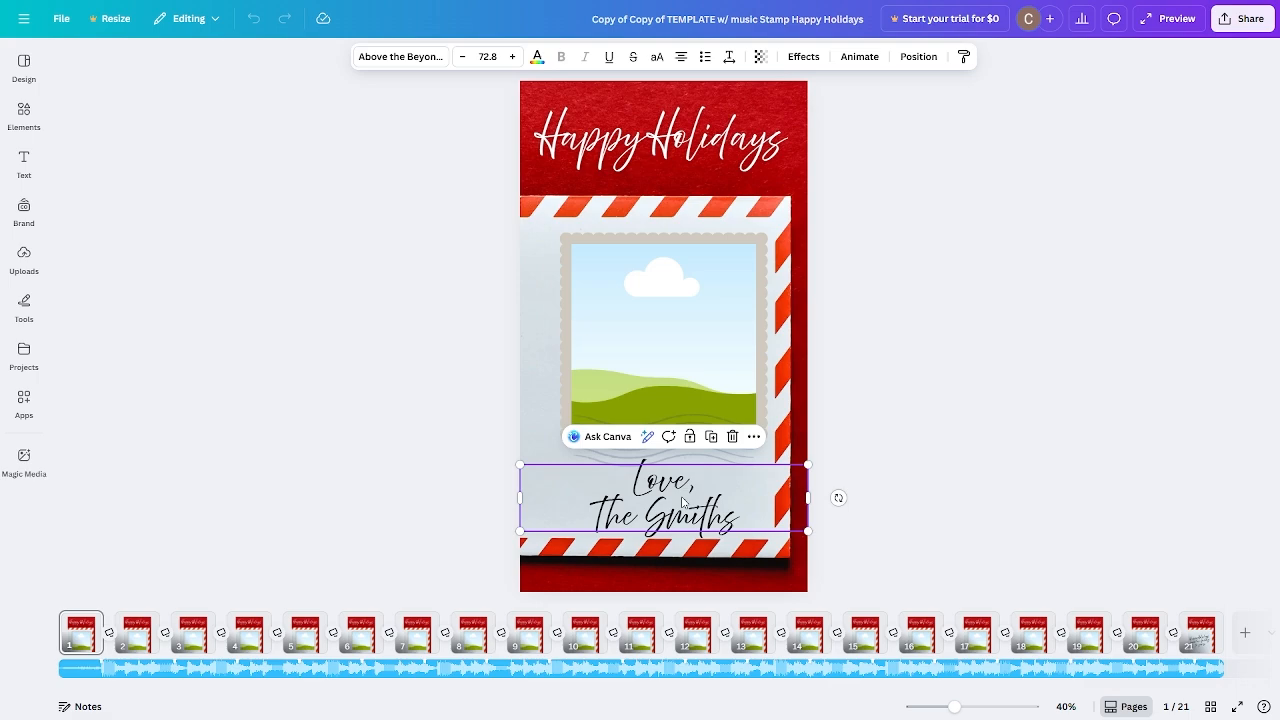
{"action": "left_click", "coordinate": [472, 632]}
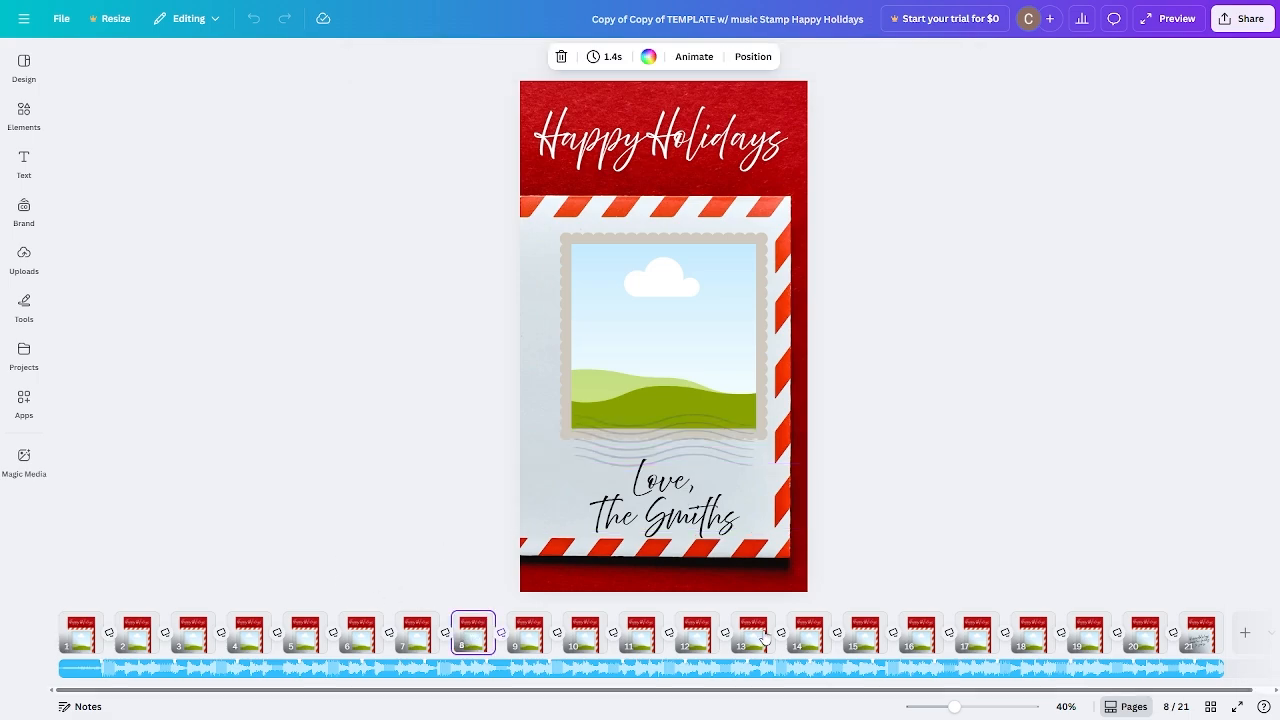
{"action": "left_click", "coordinate": [697, 632]}
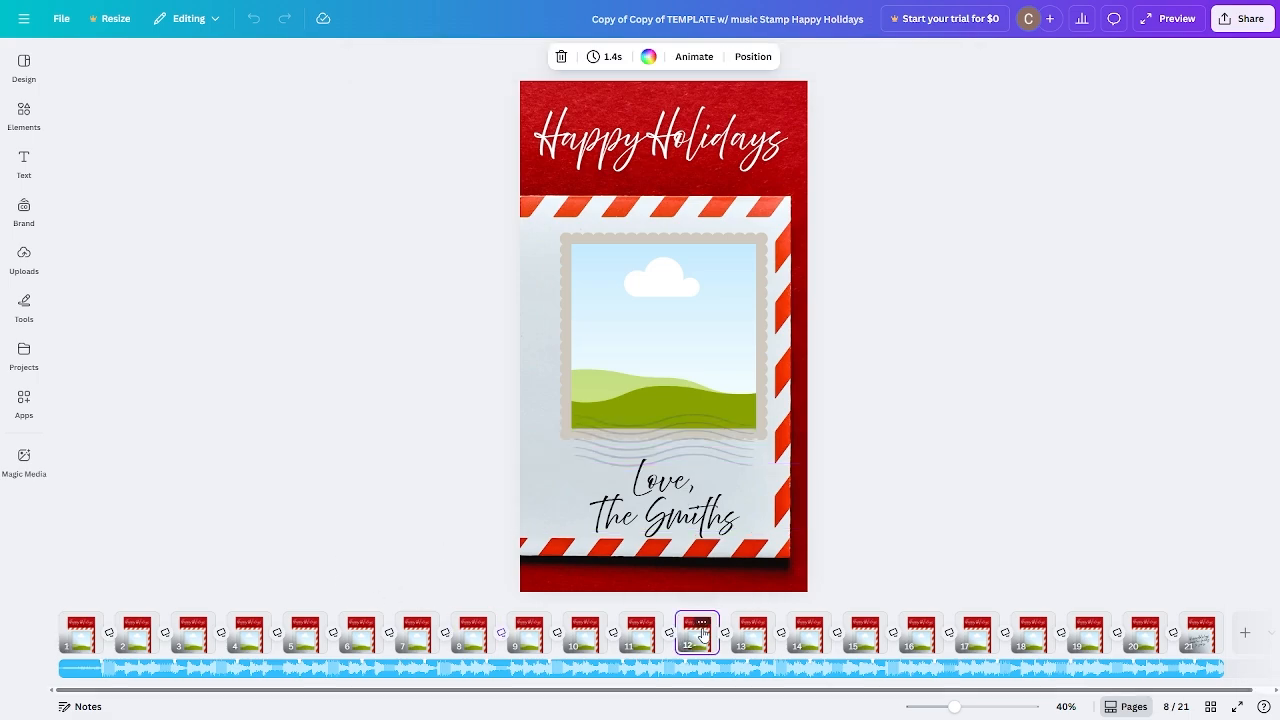
{"action": "left_click", "coordinate": [84, 635]}
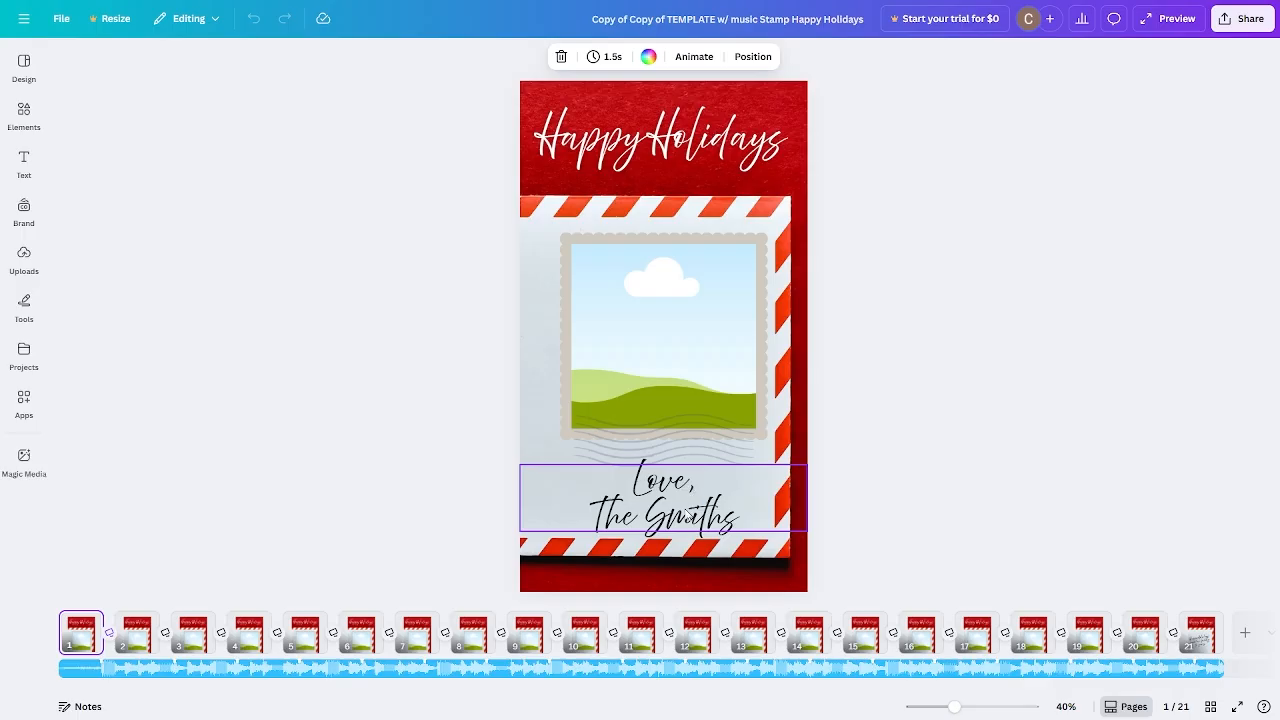
{"action": "double_click", "coordinate": [689, 516]}
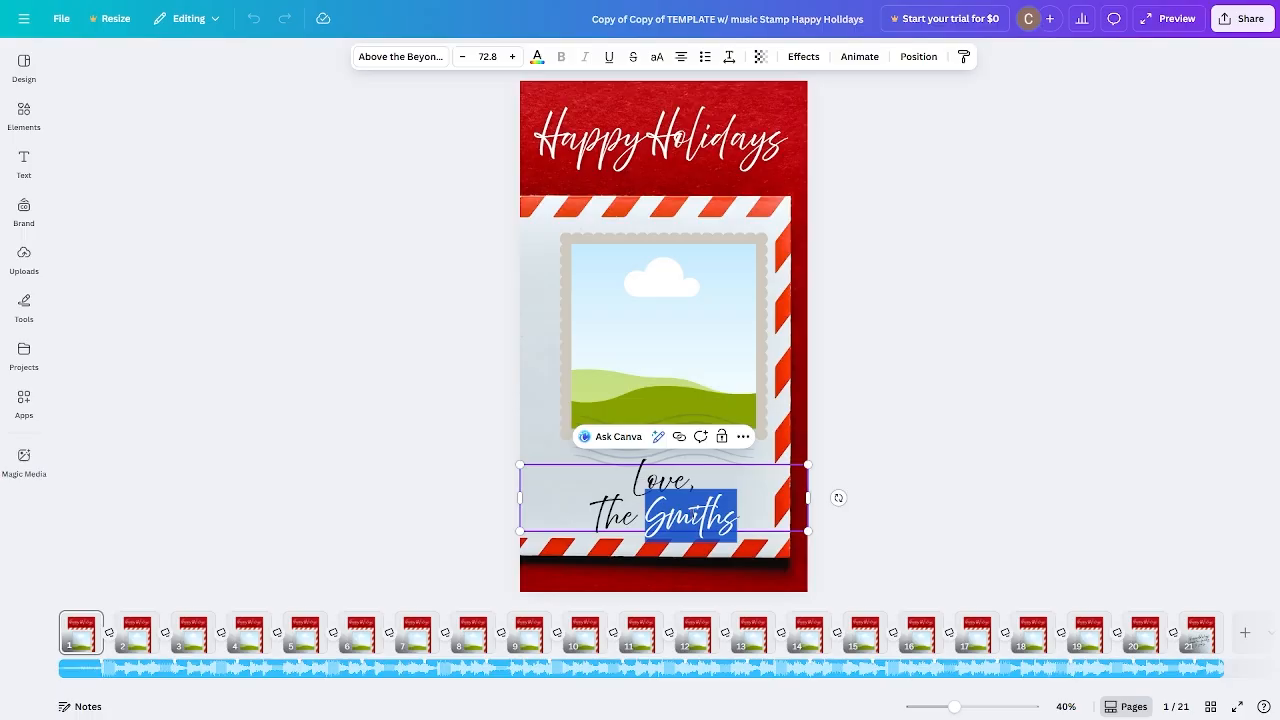
{"action": "left_click", "coordinate": [770, 486]}
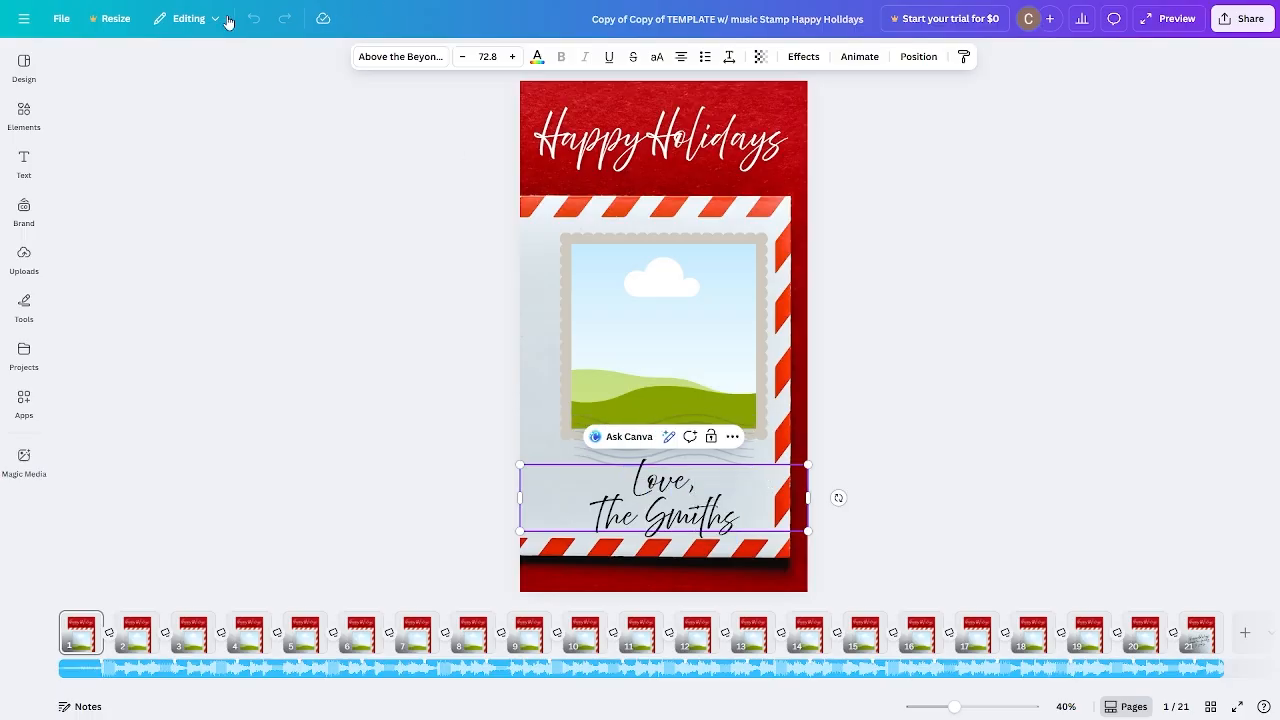
Use Find and Replace to swap the template surname for the new family name on every page.
{"action": "left_click", "coordinate": [61, 21]}
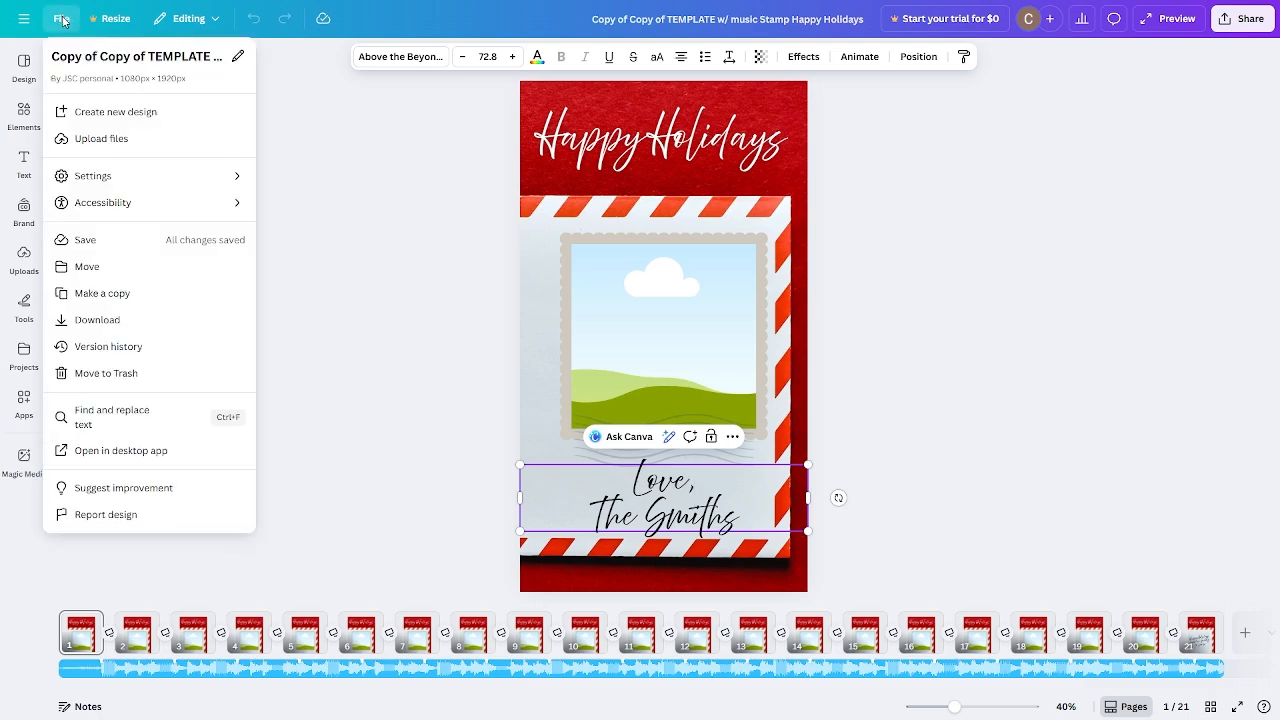
{"action": "left_click", "coordinate": [119, 426]}
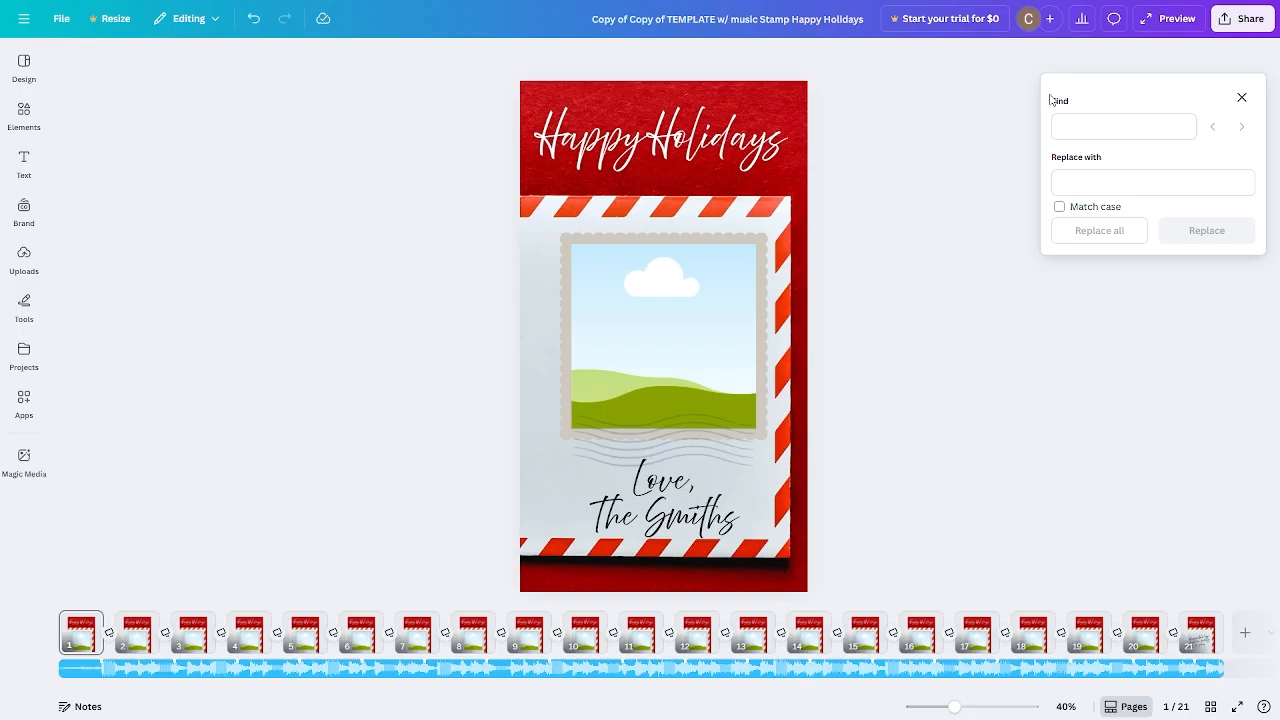
{"action": "left_click", "coordinate": [1105, 131]}
{"action": "type", "text": "T"}
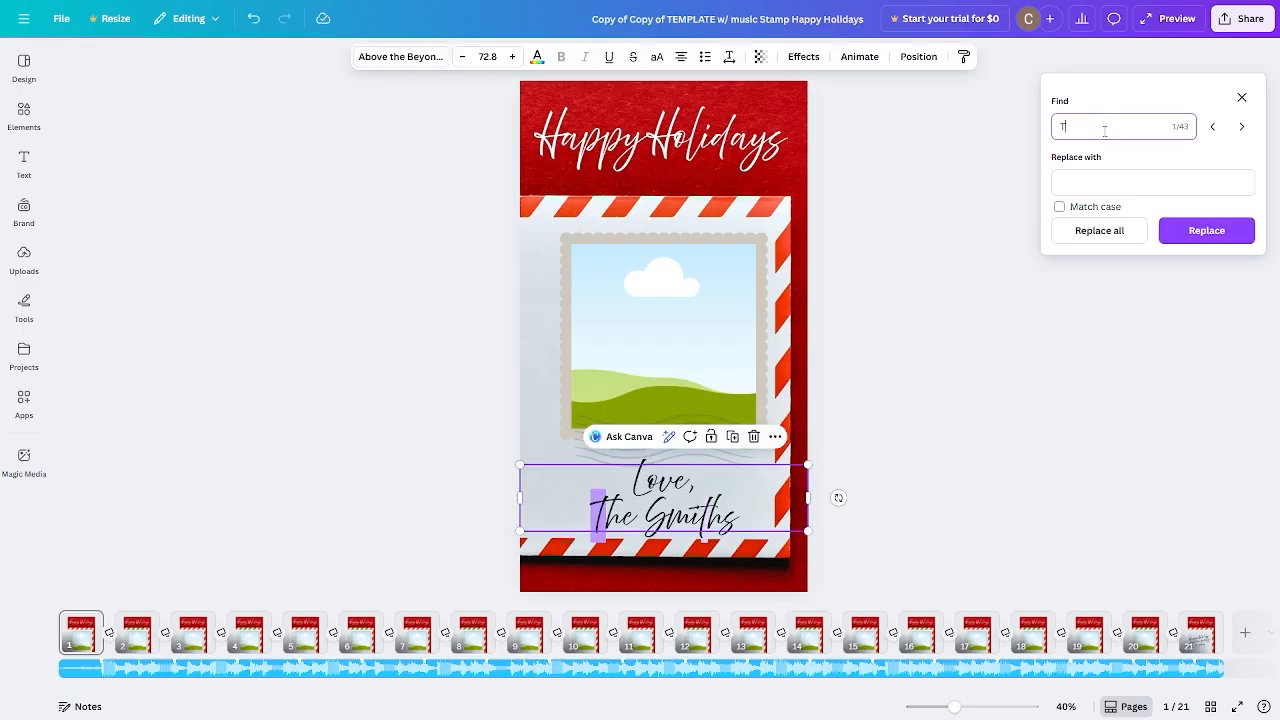
{"action": "type", "text": "he Smiths"}
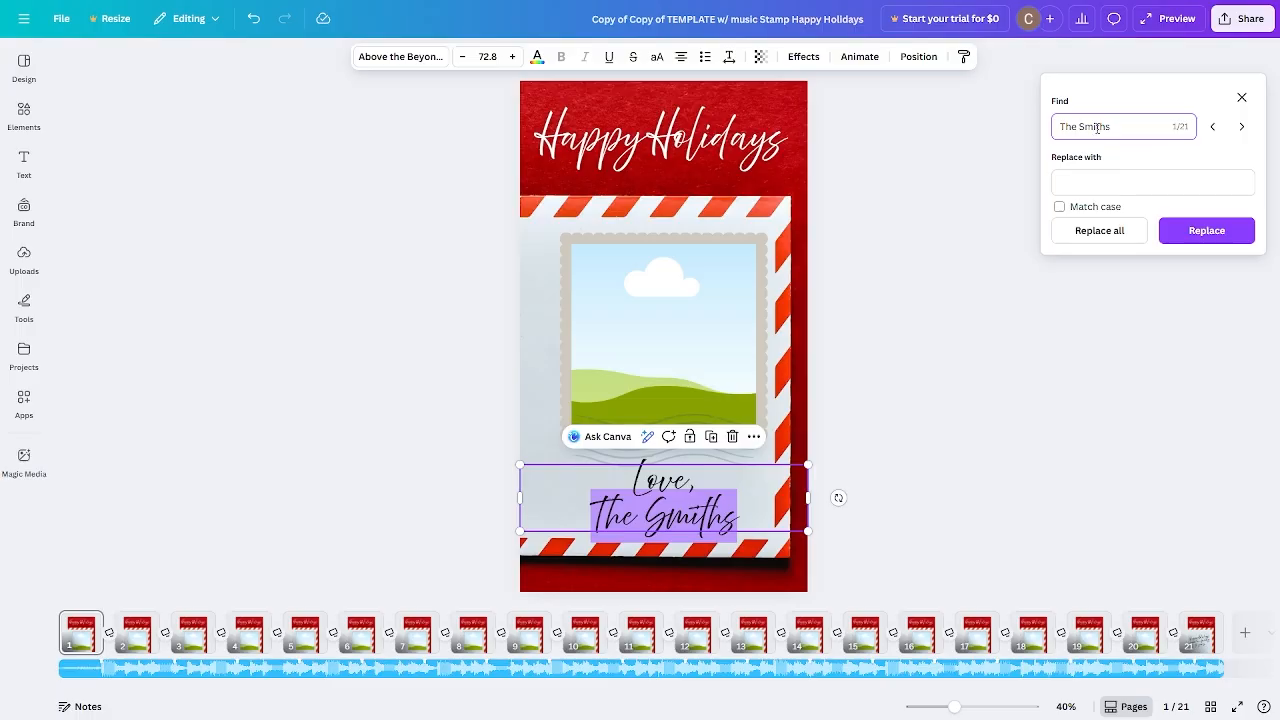
{"action": "left_click_drag", "start_coordinate": [1077, 122], "coordinate": [1031, 134]}
{"action": "key", "text": "BackSpace"}
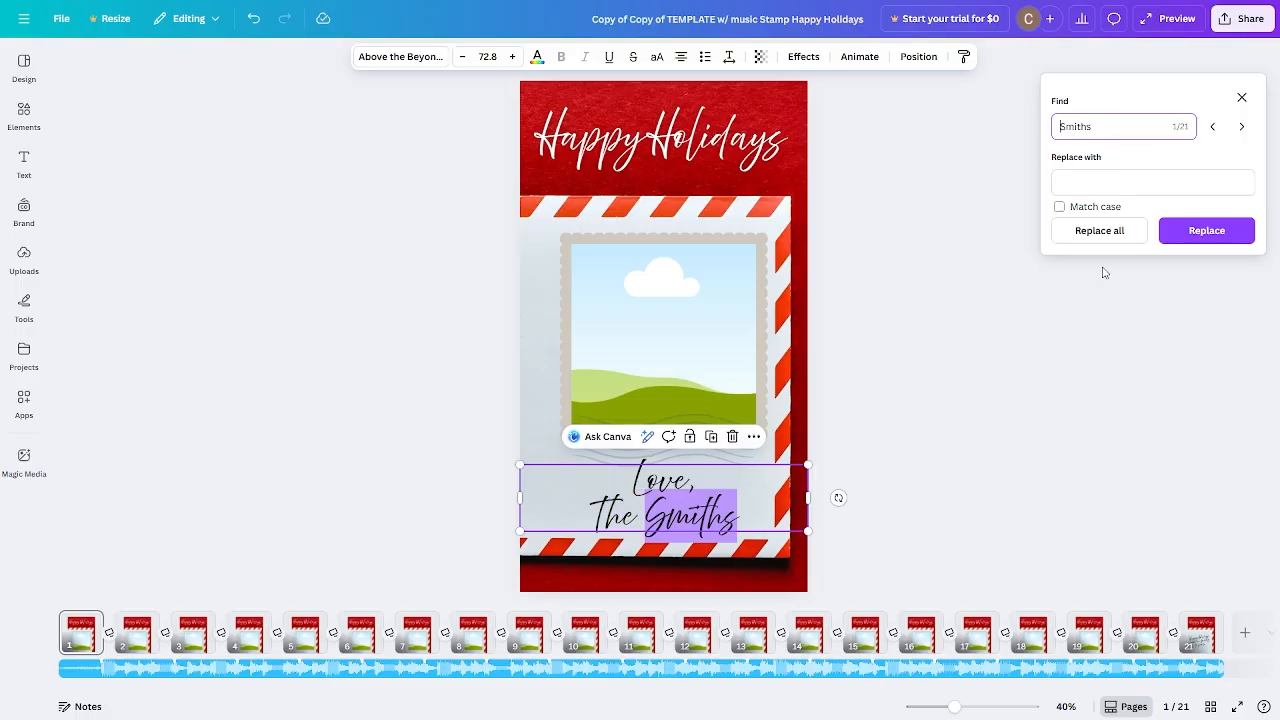
{"action": "left_click", "coordinate": [1125, 178]}
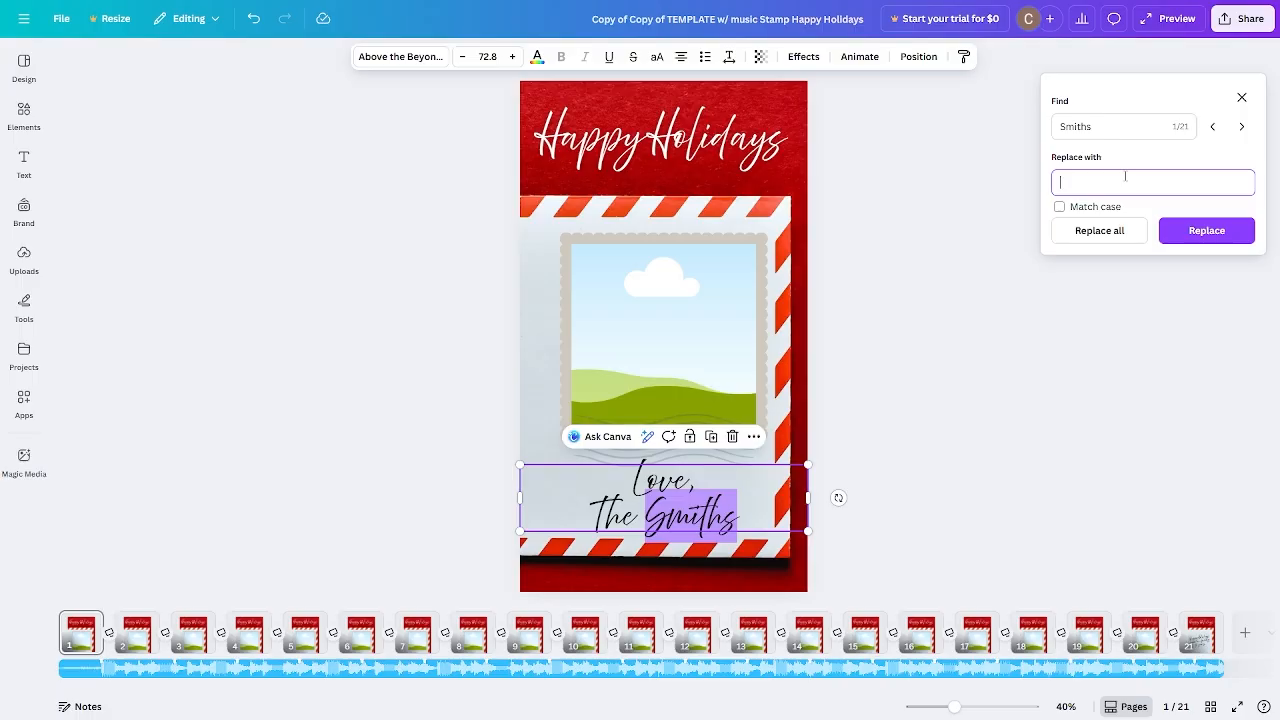
{"action": "type", "text": "Franklins"}
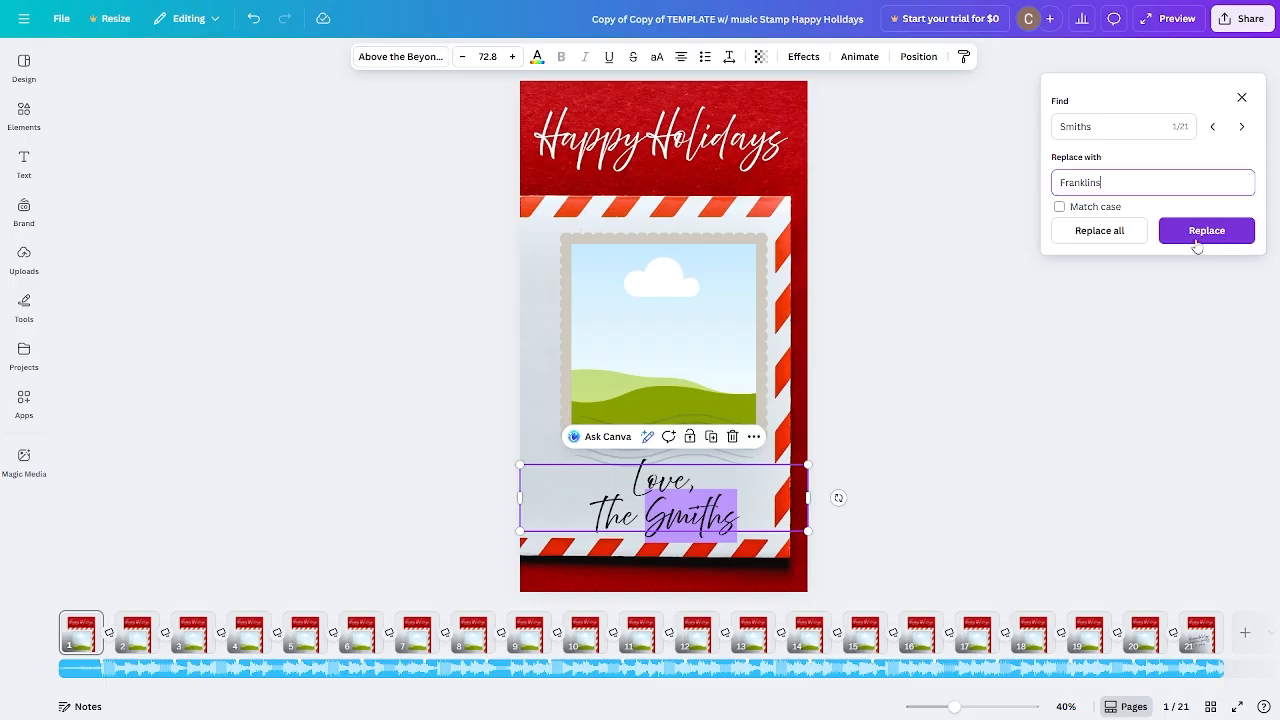
{"action": "left_click", "coordinate": [1100, 231]}
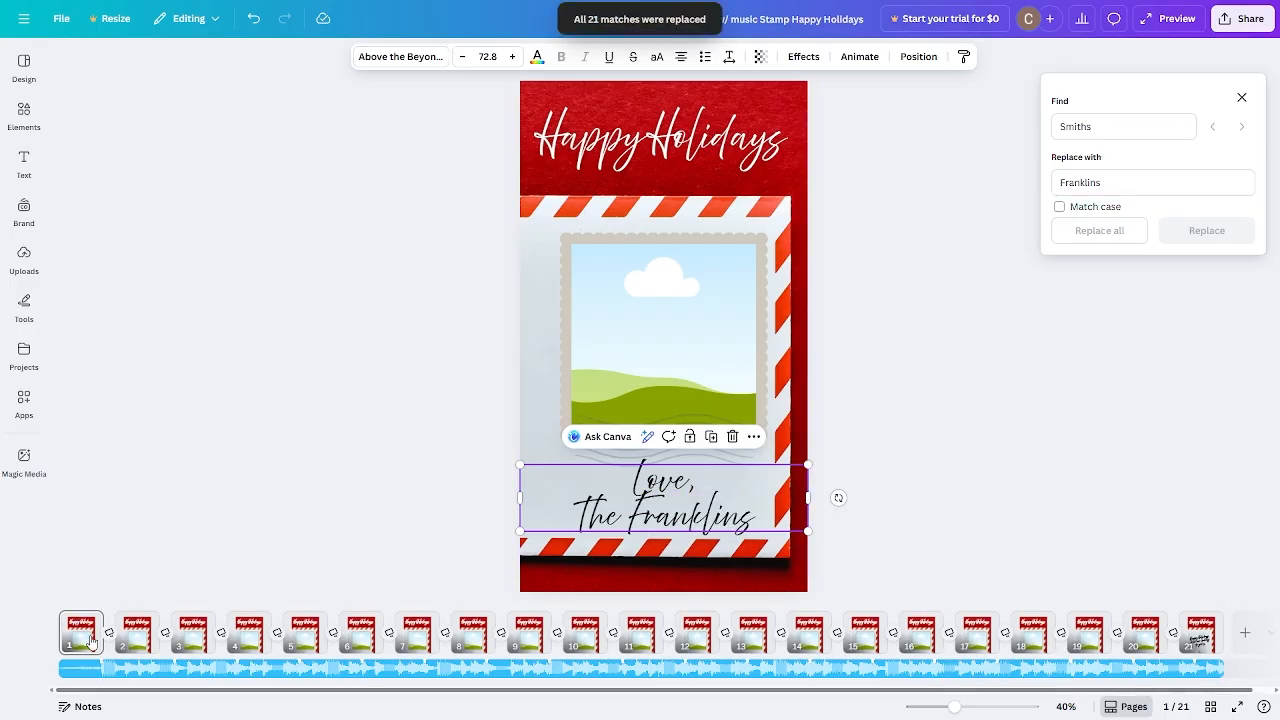
Check that the new surname appears on pages 11 and 21.
{"action": "left_click", "coordinate": [645, 622]}
{"action": "left_click", "coordinate": [477, 485]}
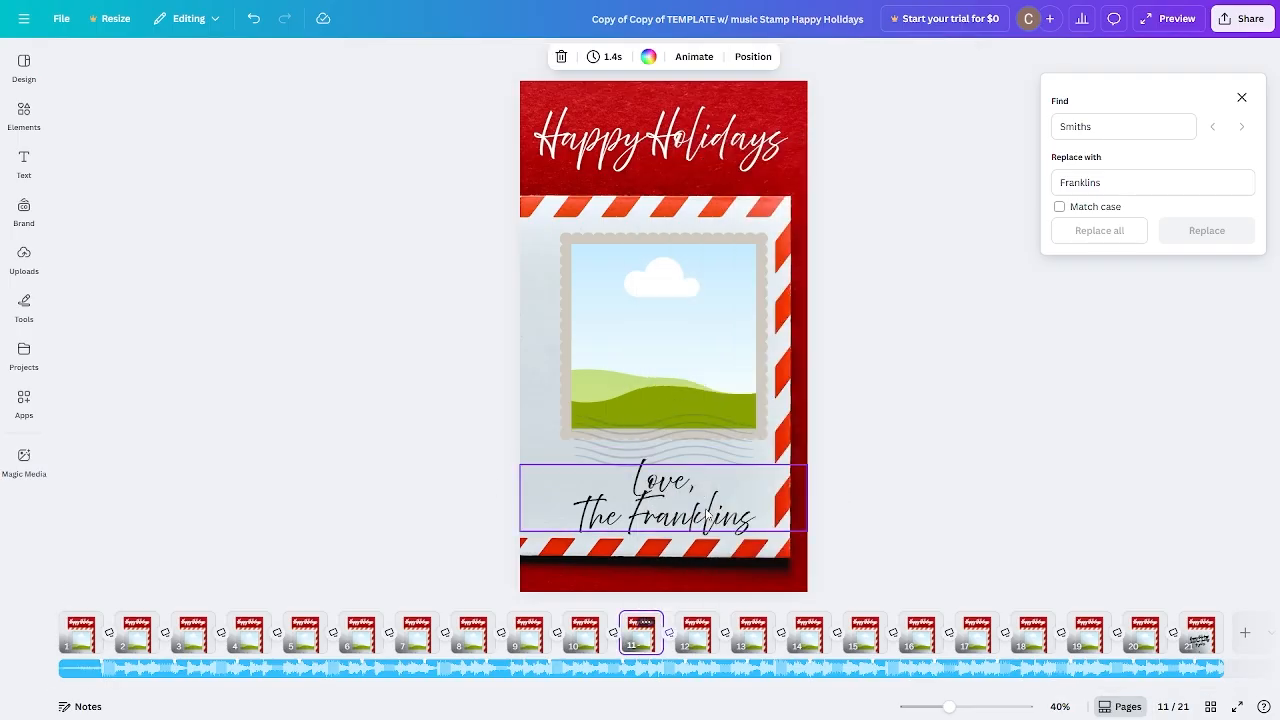
{"action": "left_click", "coordinate": [1197, 637]}
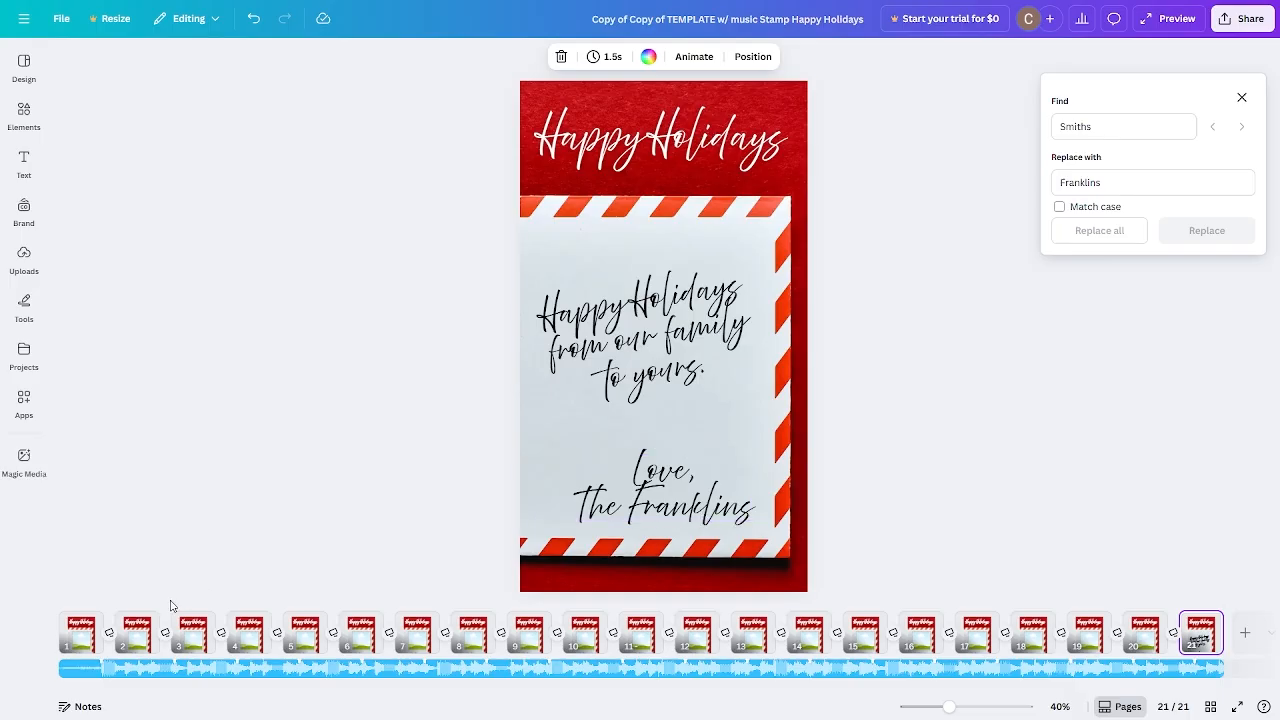
Return to page 1 and show the uploaded images panel.
{"action": "right_click", "coordinate": [86, 632]}
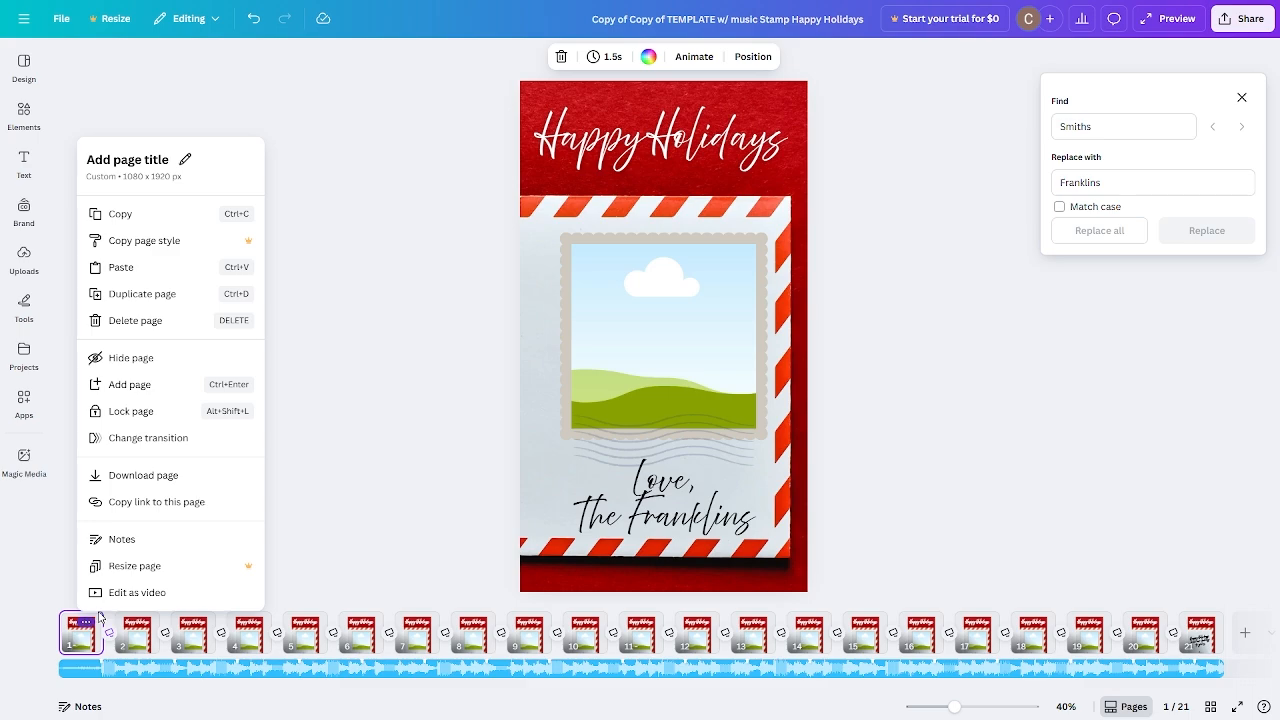
{"action": "left_click", "coordinate": [405, 320]}
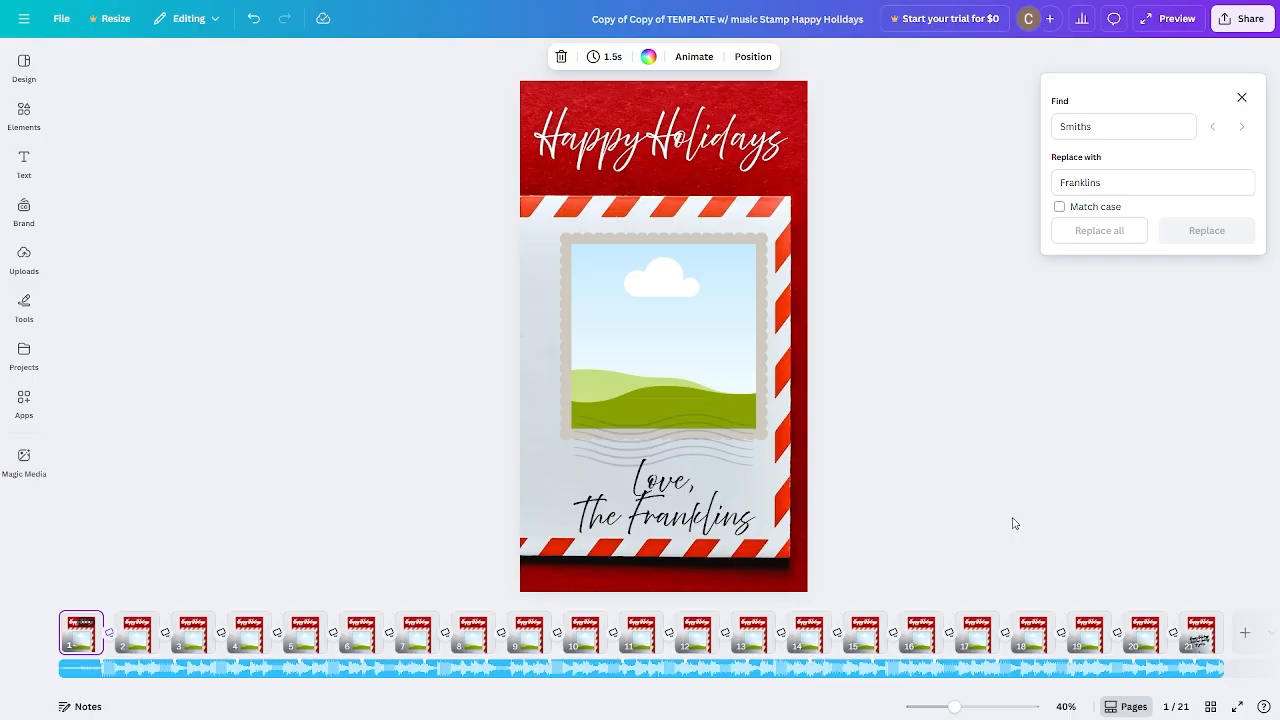
{"action": "left_click", "coordinate": [25, 262]}
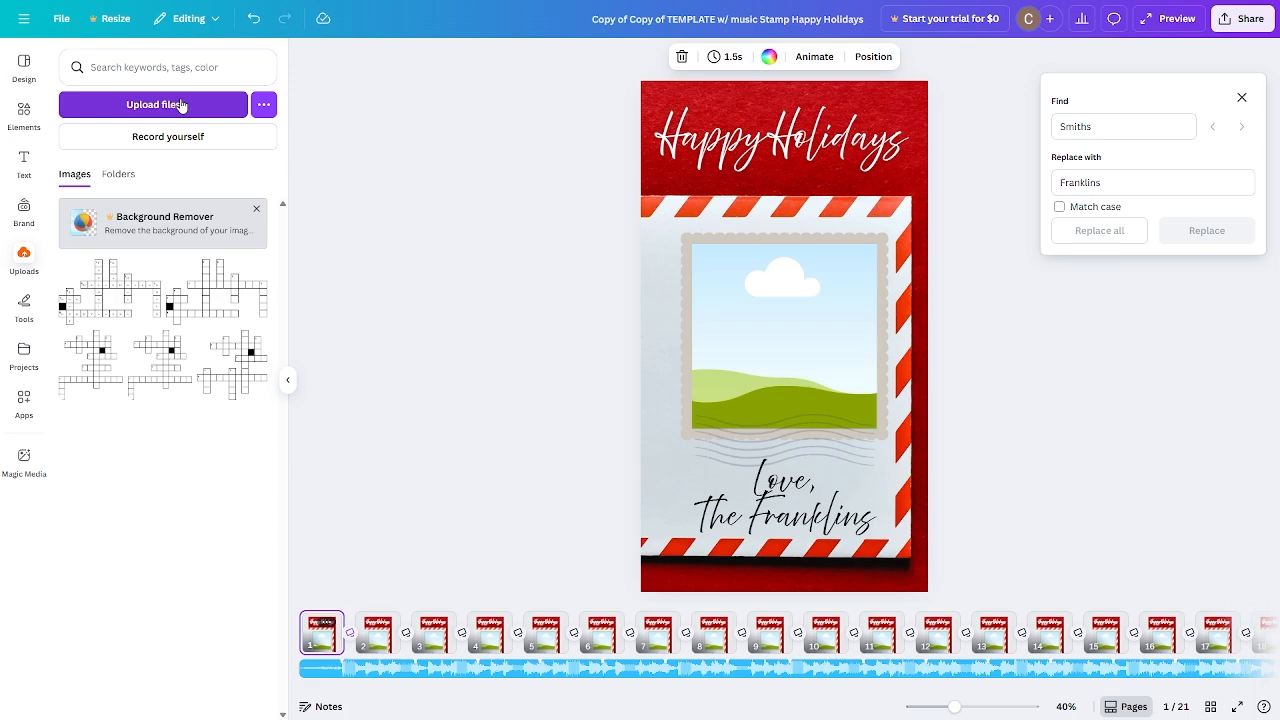
Show the recently used family photos from Elements and close the Find and Replace panel.
{"action": "left_click", "coordinate": [15, 270]}
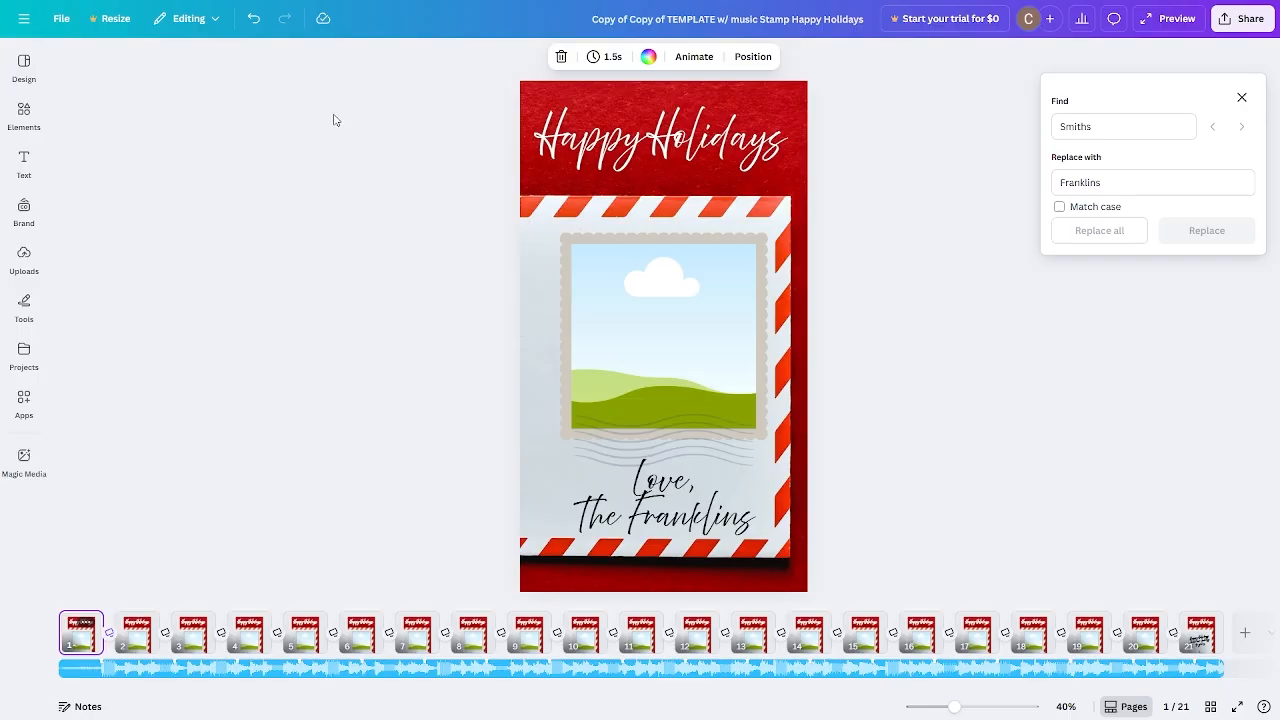
{"action": "mouse_move", "coordinate": [24, 262]}
{"action": "mouse_move", "coordinate": [18, 117]}
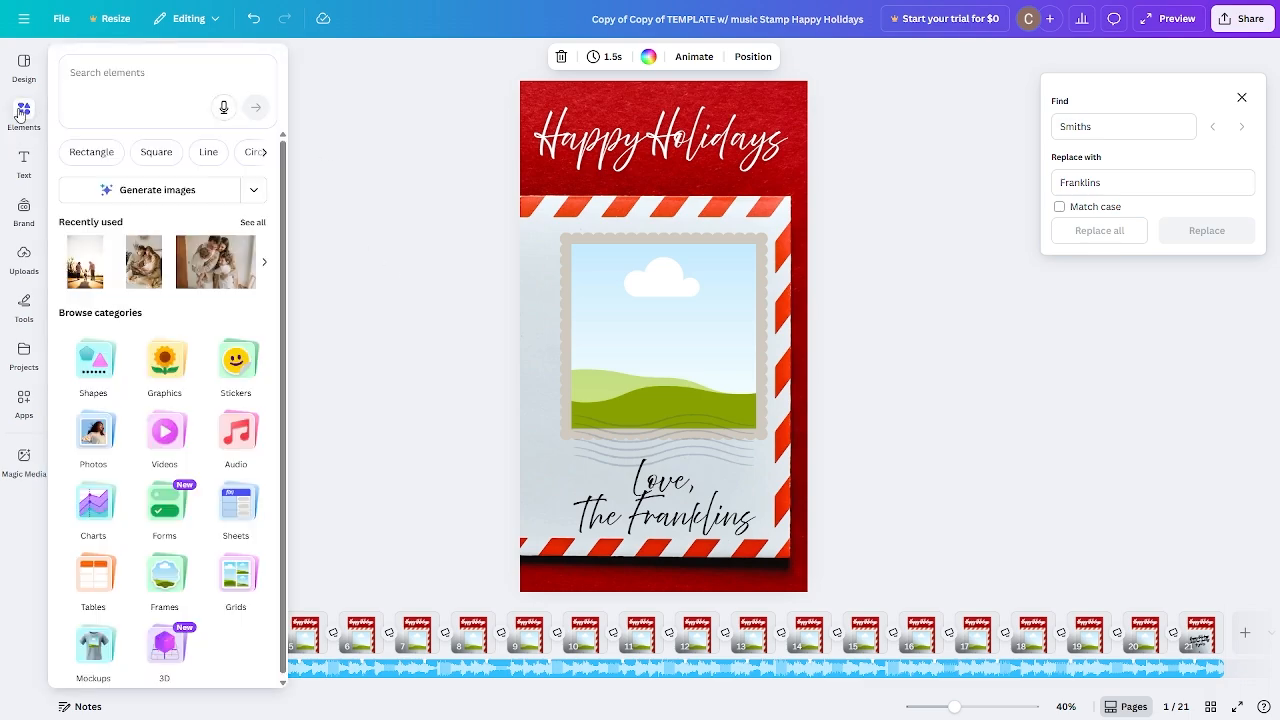
{"action": "left_click", "coordinate": [252, 222]}
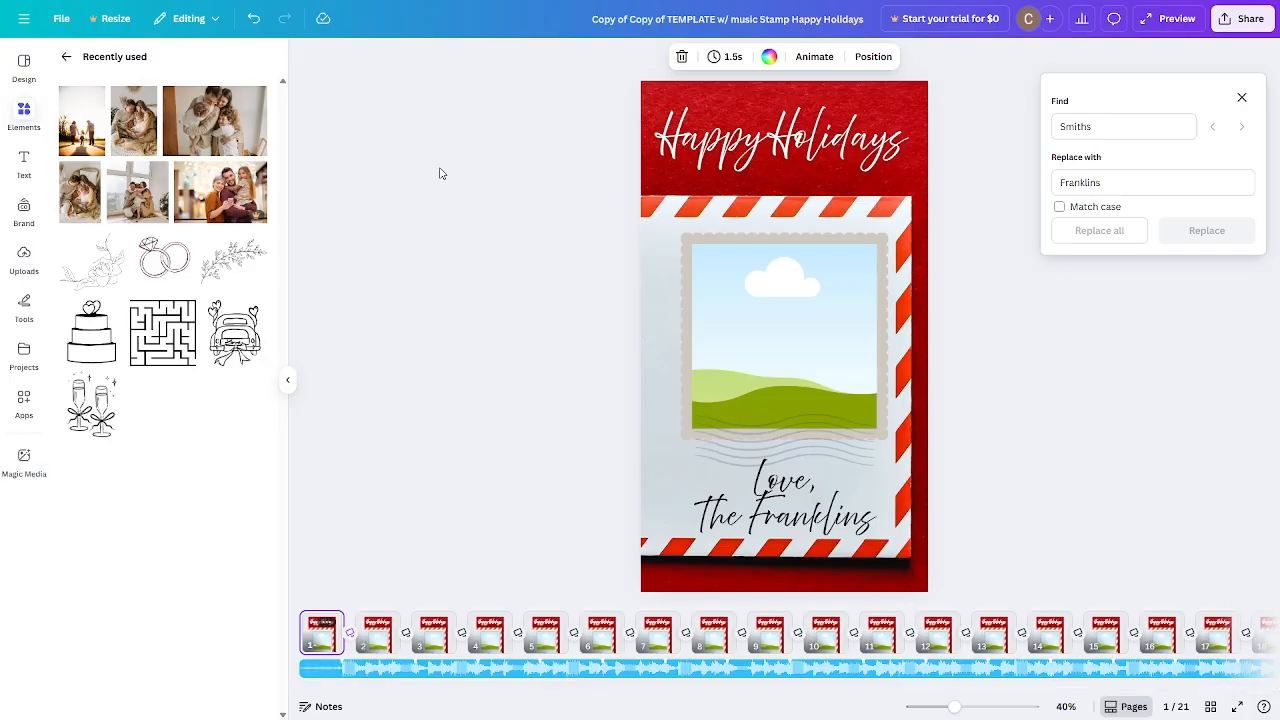
{"action": "left_click", "coordinate": [1240, 98]}
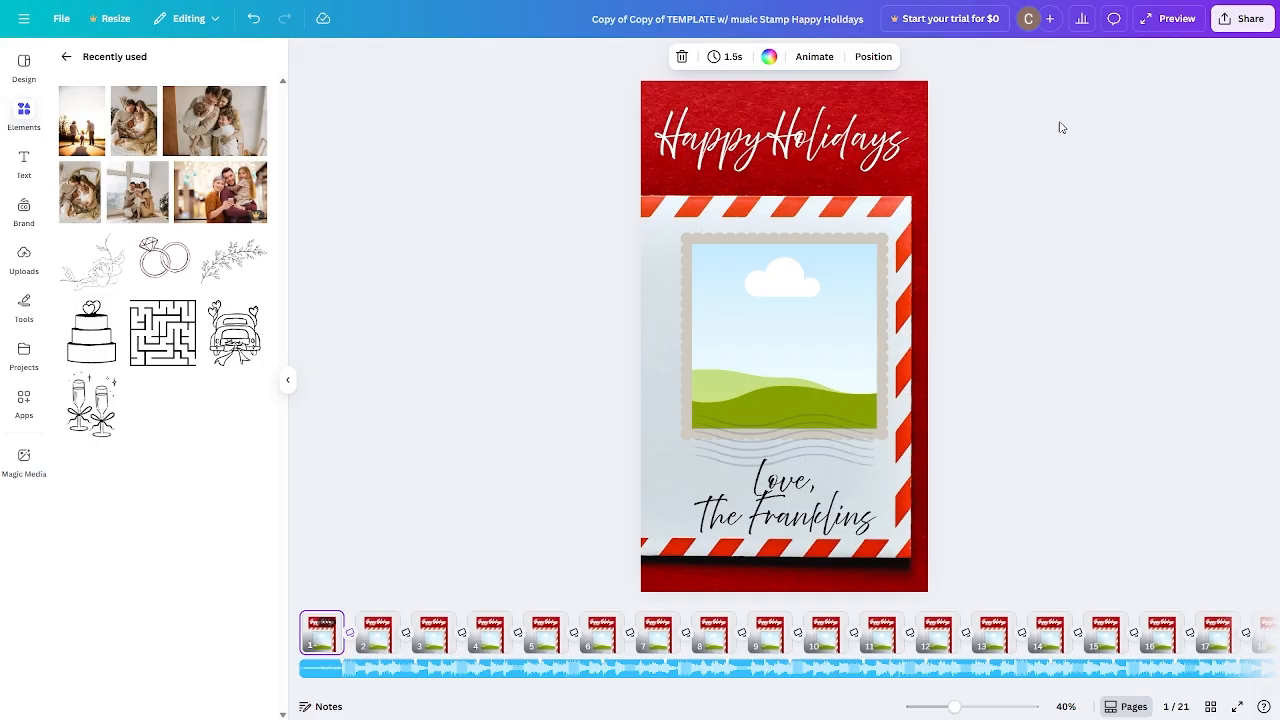
Fill the stamp frames on pages 1–3 with family photos, shifting page 2's photo up within its crop.
{"action": "left_click_drag", "start_coordinate": [213, 120], "coordinate": [730, 320]}
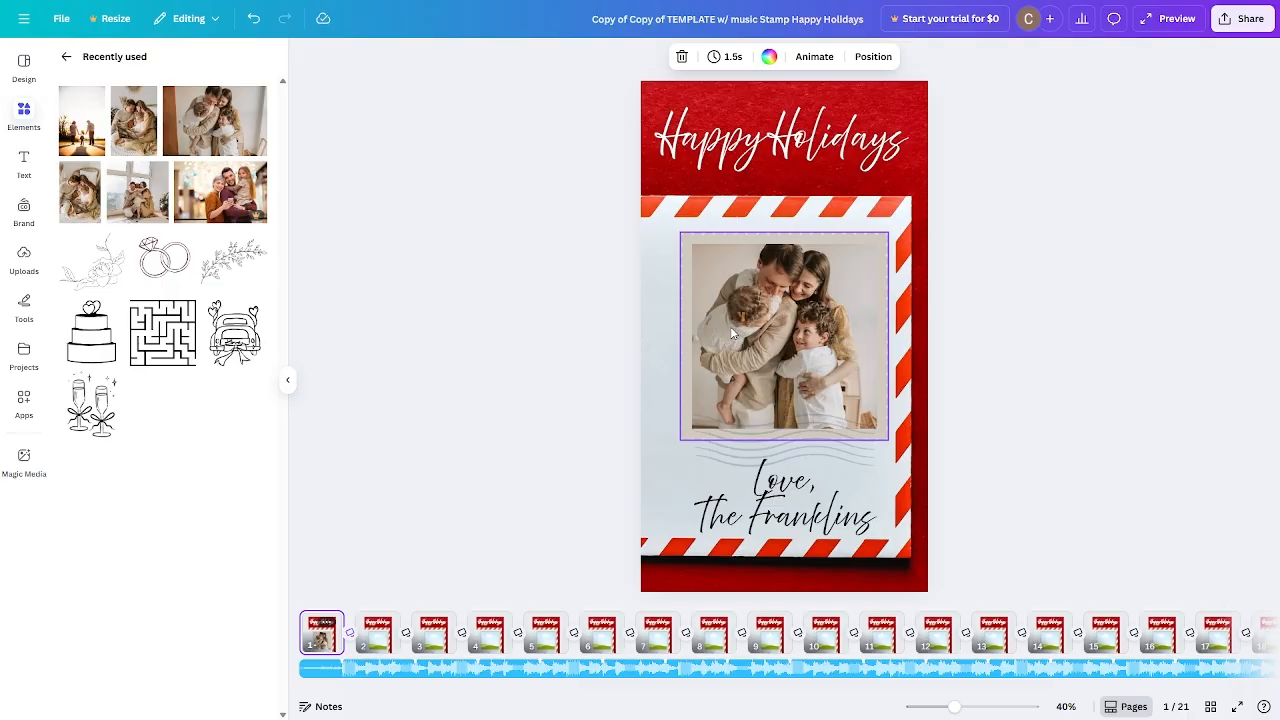
{"action": "left_click", "coordinate": [377, 632]}
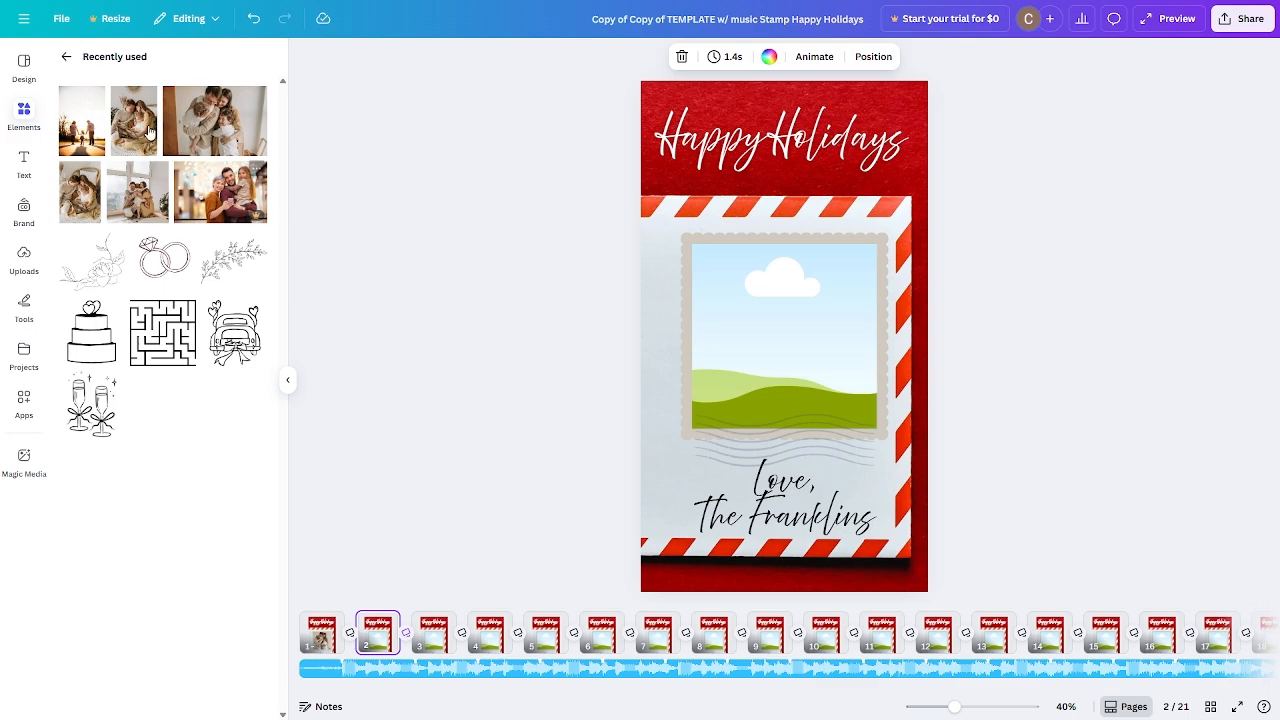
{"action": "left_click_drag", "start_coordinate": [148, 128], "coordinate": [740, 303]}
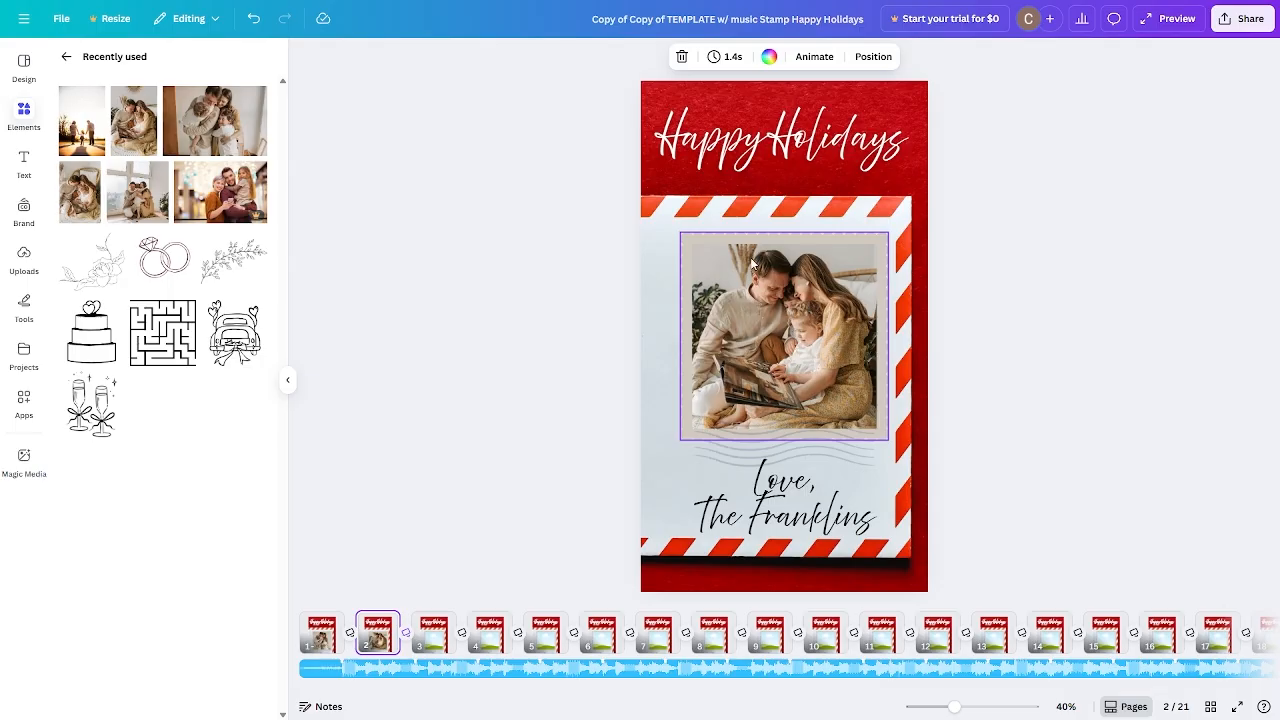
{"action": "double_click", "coordinate": [787, 283]}
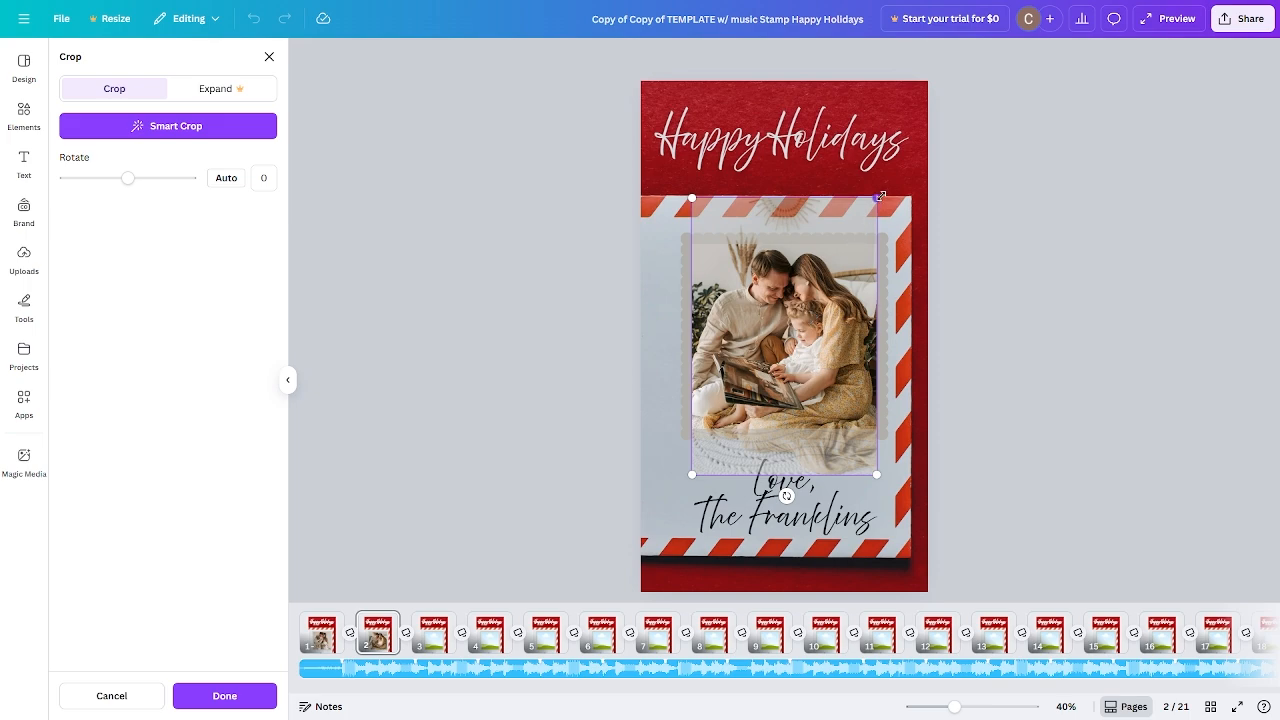
{"action": "left_click_drag", "start_coordinate": [842, 320], "coordinate": [823, 317]}
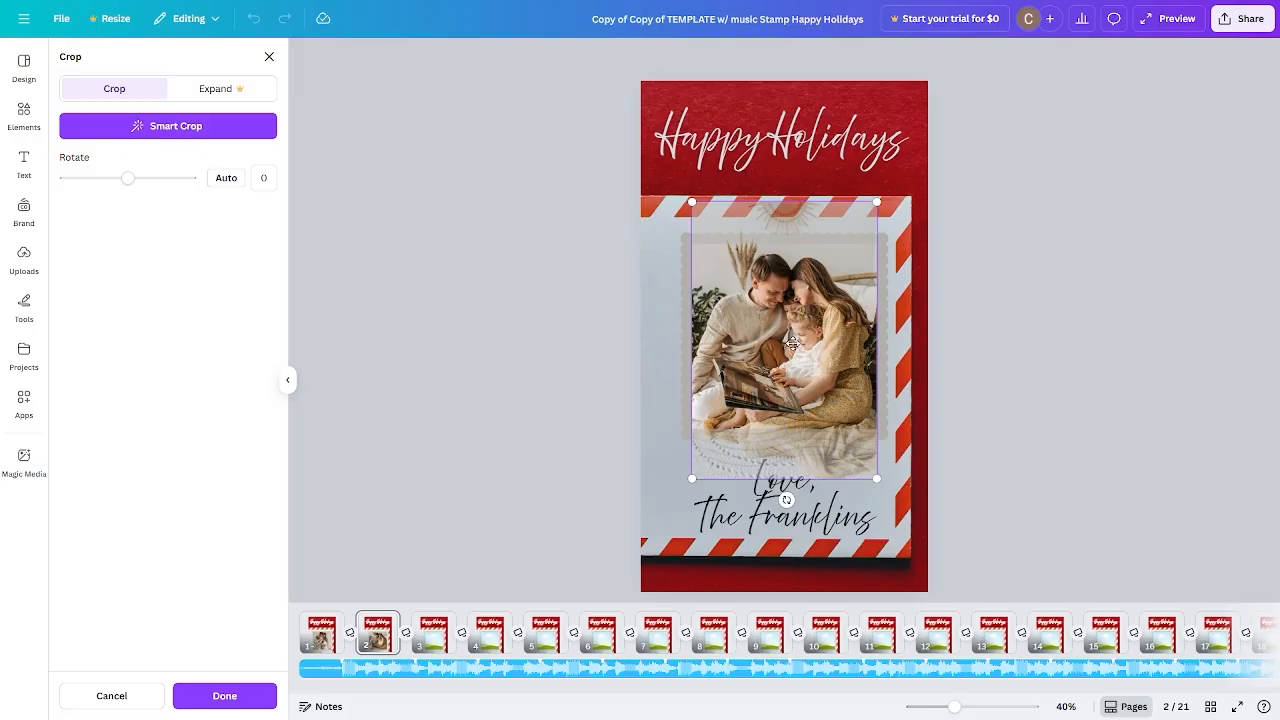
{"action": "left_click", "coordinate": [1010, 275]}
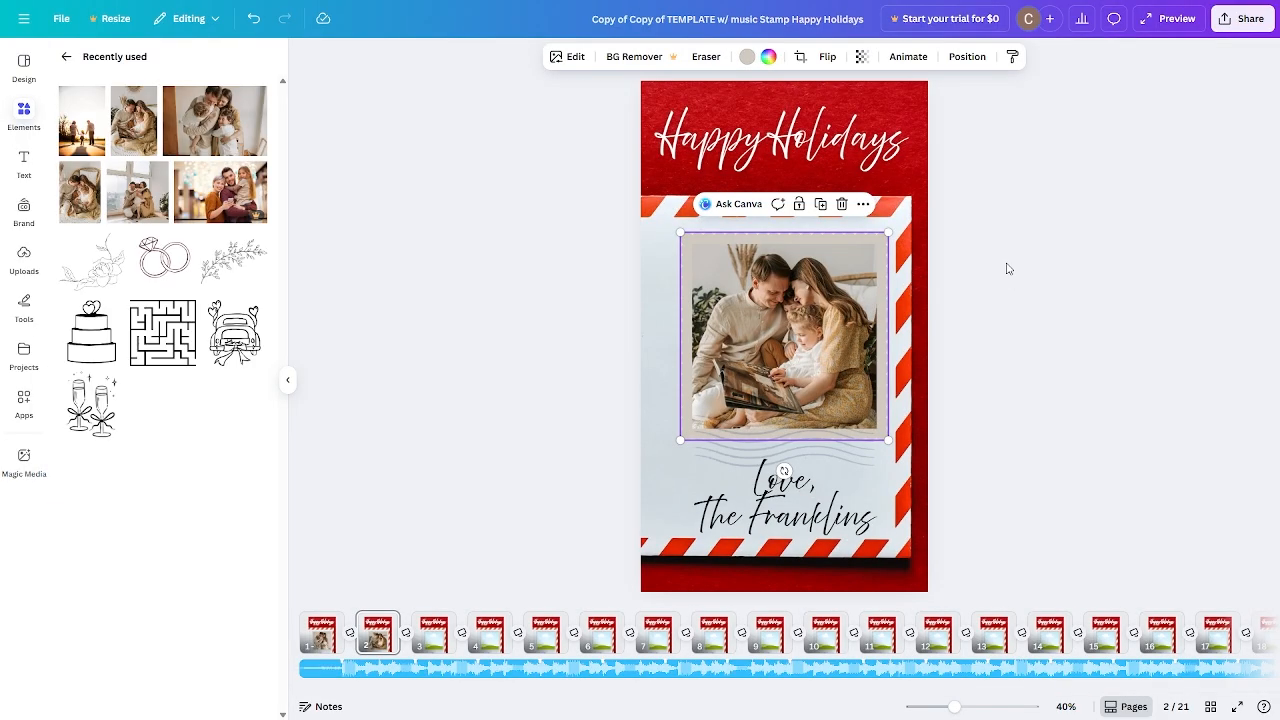
{"action": "left_click", "coordinate": [432, 636]}
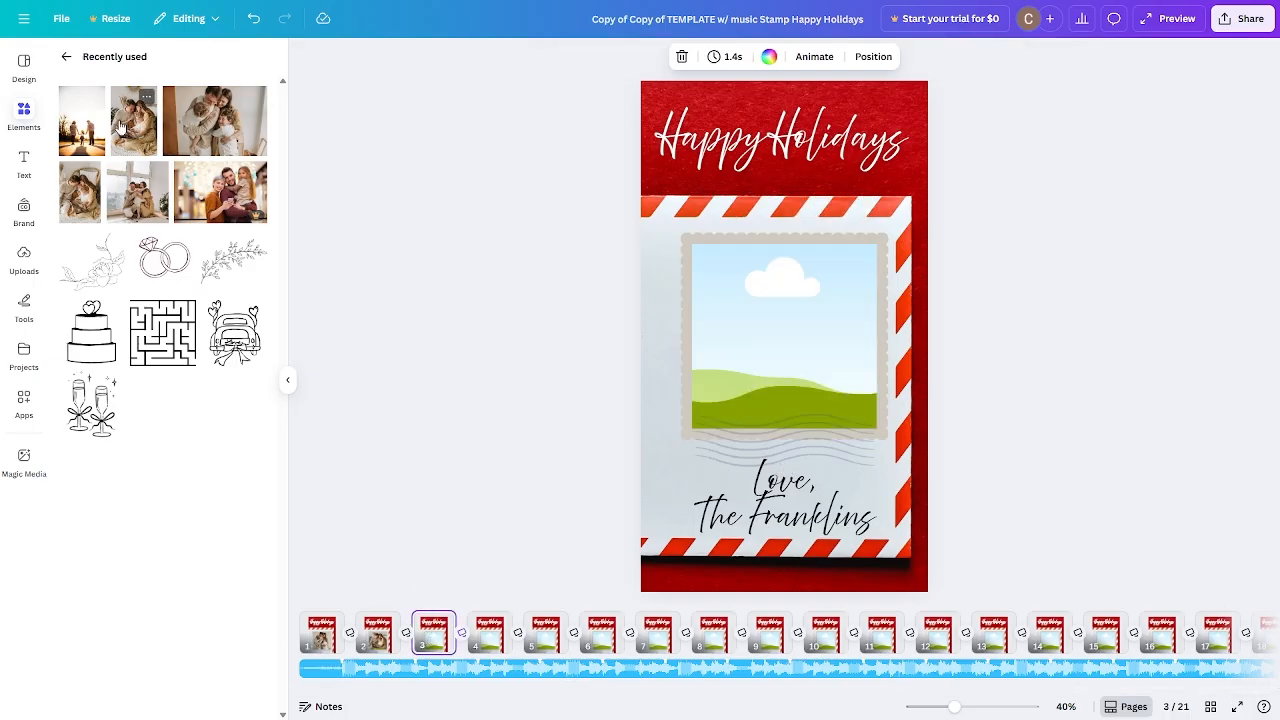
{"action": "left_click_drag", "start_coordinate": [85, 125], "coordinate": [749, 271]}
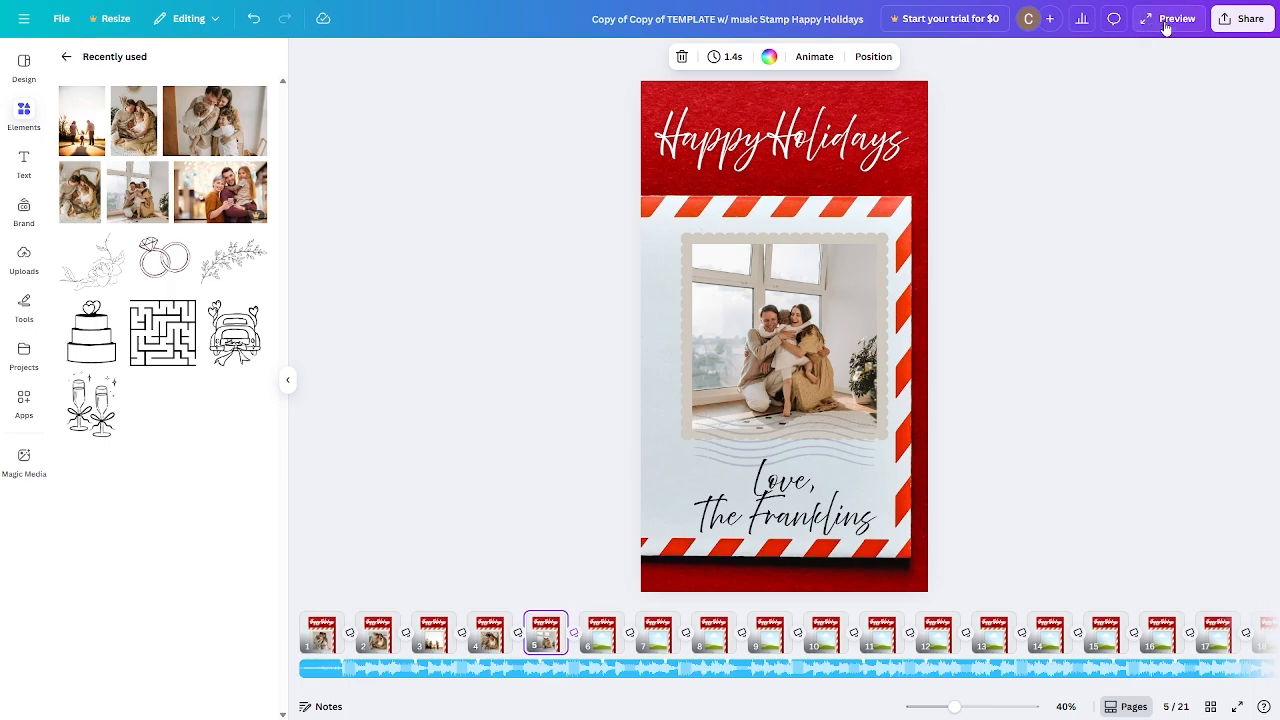
Mute the Merry Christmas background music and play a full-screen preview of the video.
{"action": "right_click", "coordinate": [592, 668]}
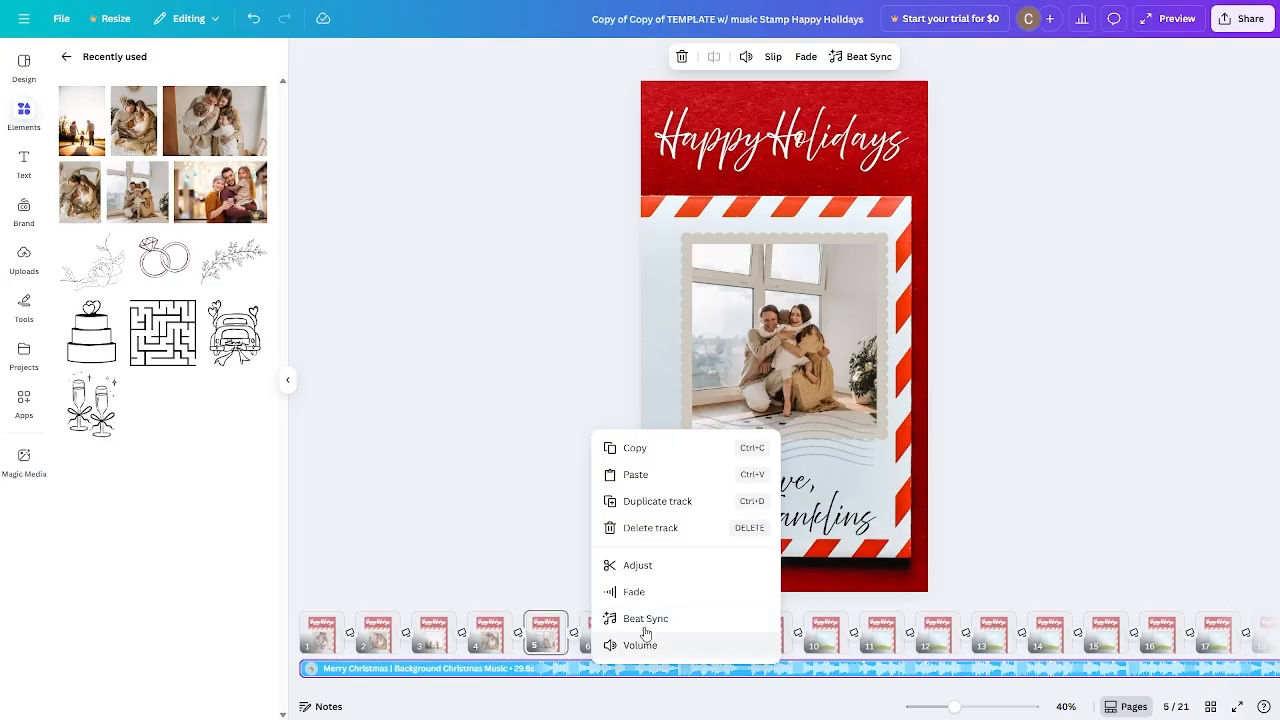
{"action": "left_click", "coordinate": [750, 58]}
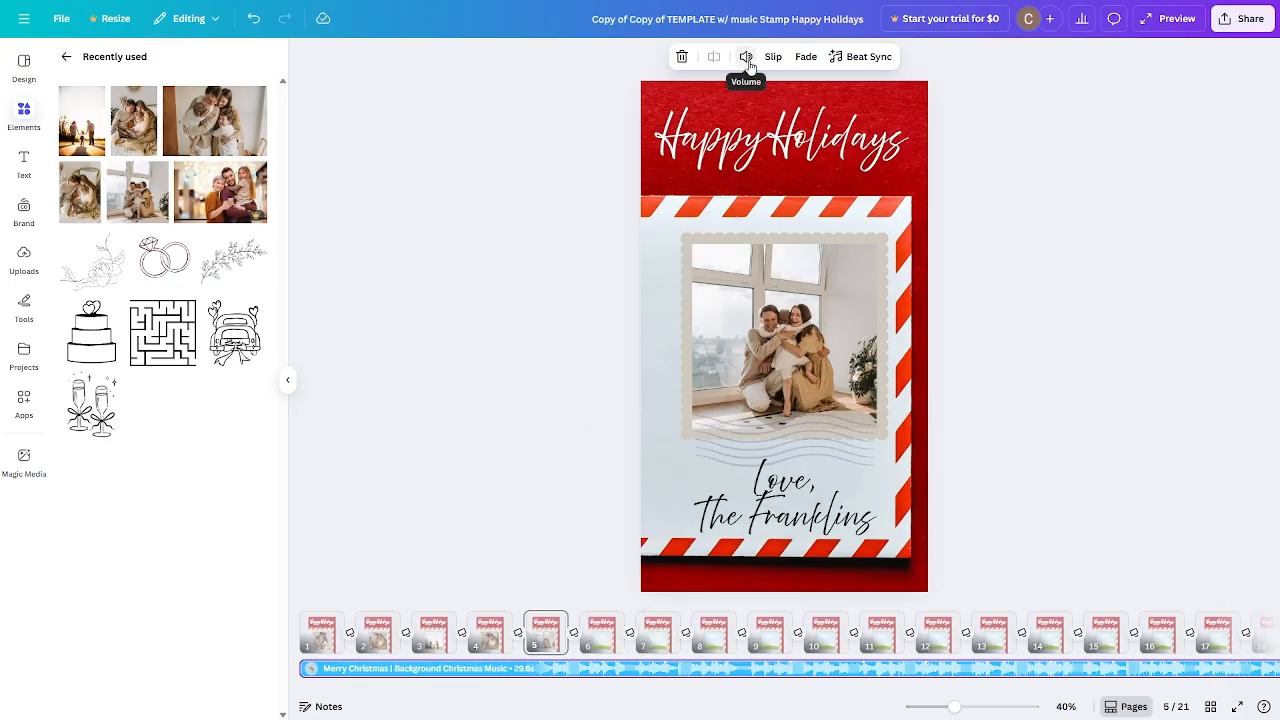
{"action": "left_click", "coordinate": [748, 57]}
{"action": "left_click", "coordinate": [650, 98]}
{"action": "left_click", "coordinate": [1035, 183]}
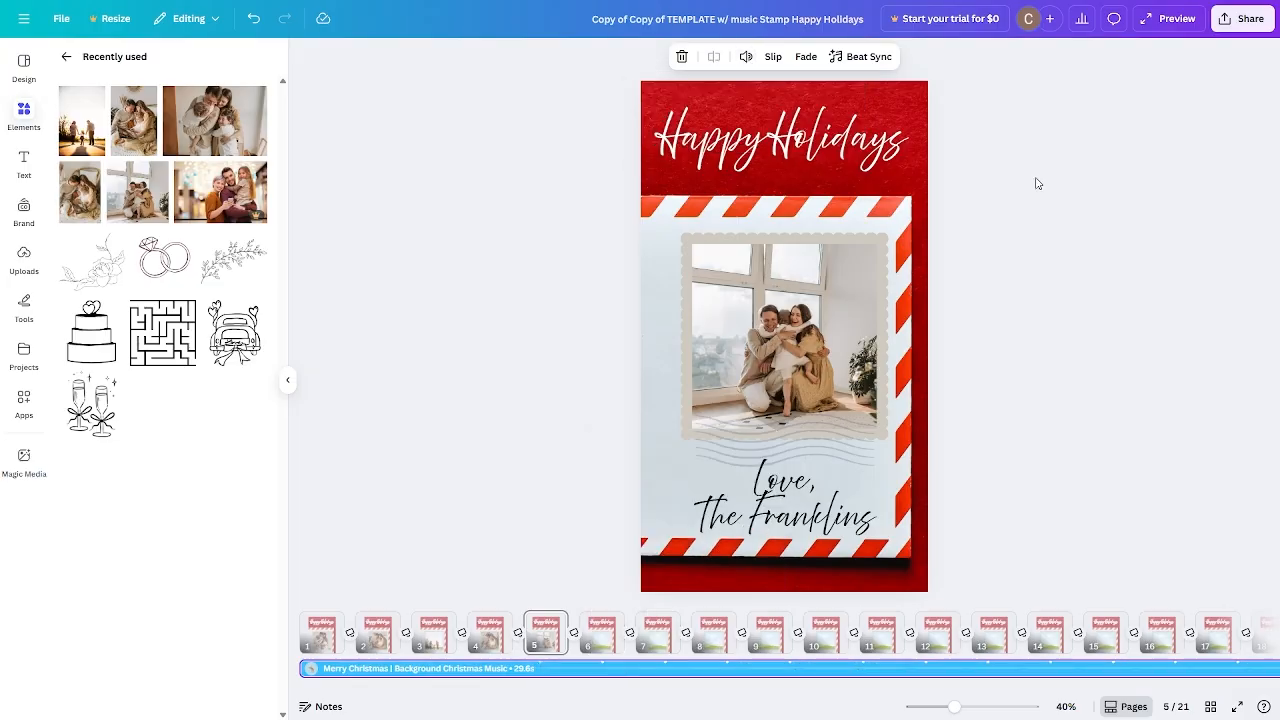
{"action": "left_click", "coordinate": [1044, 257]}
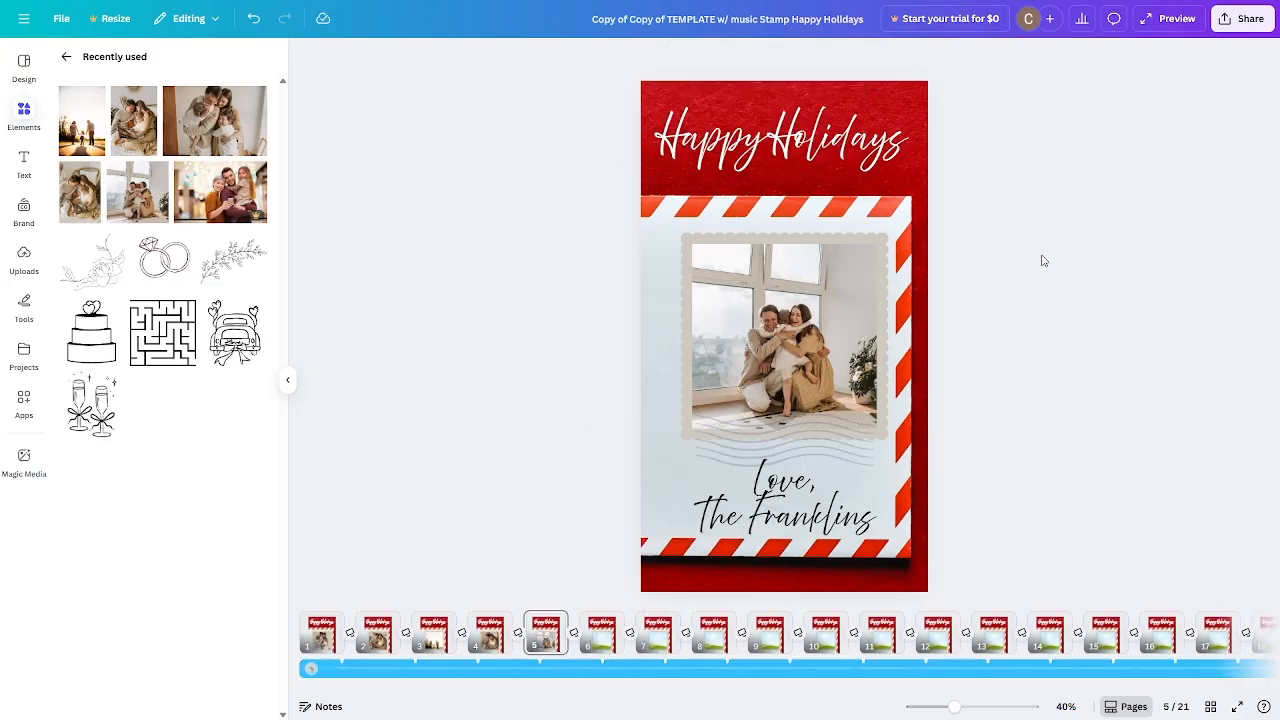
{"action": "left_click", "coordinate": [1176, 20]}
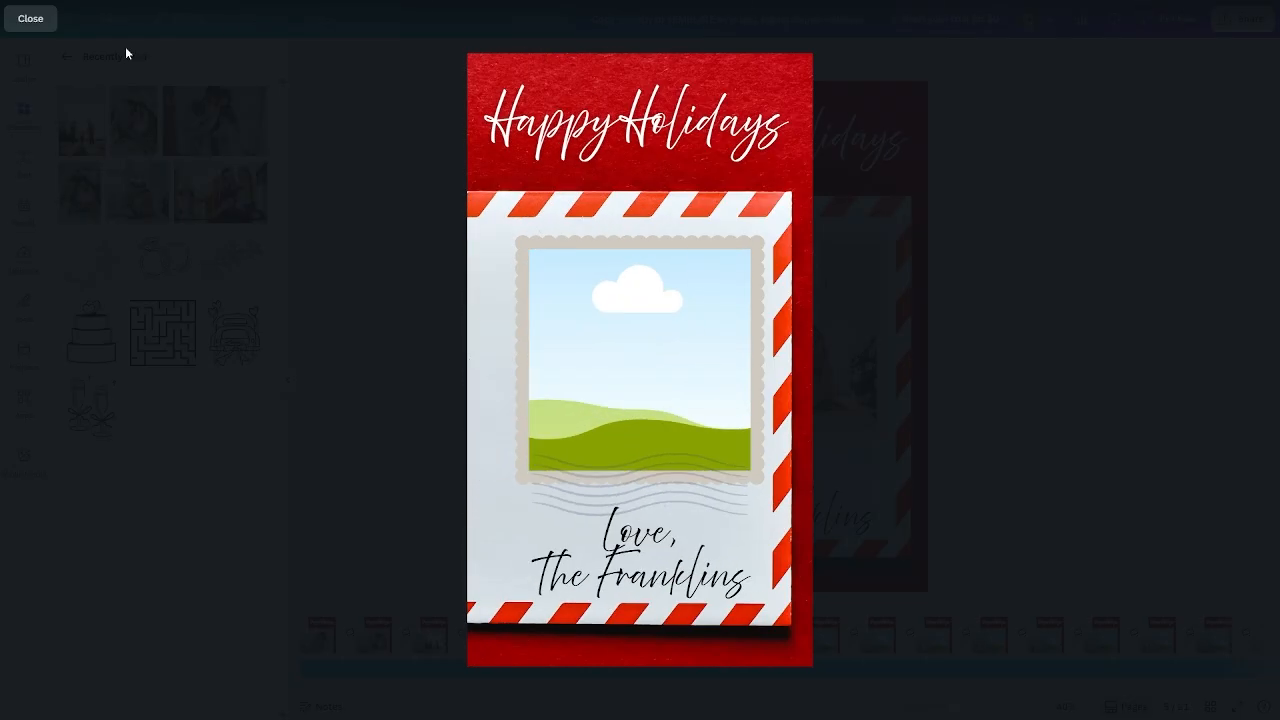
{"action": "left_click", "coordinate": [34, 22]}
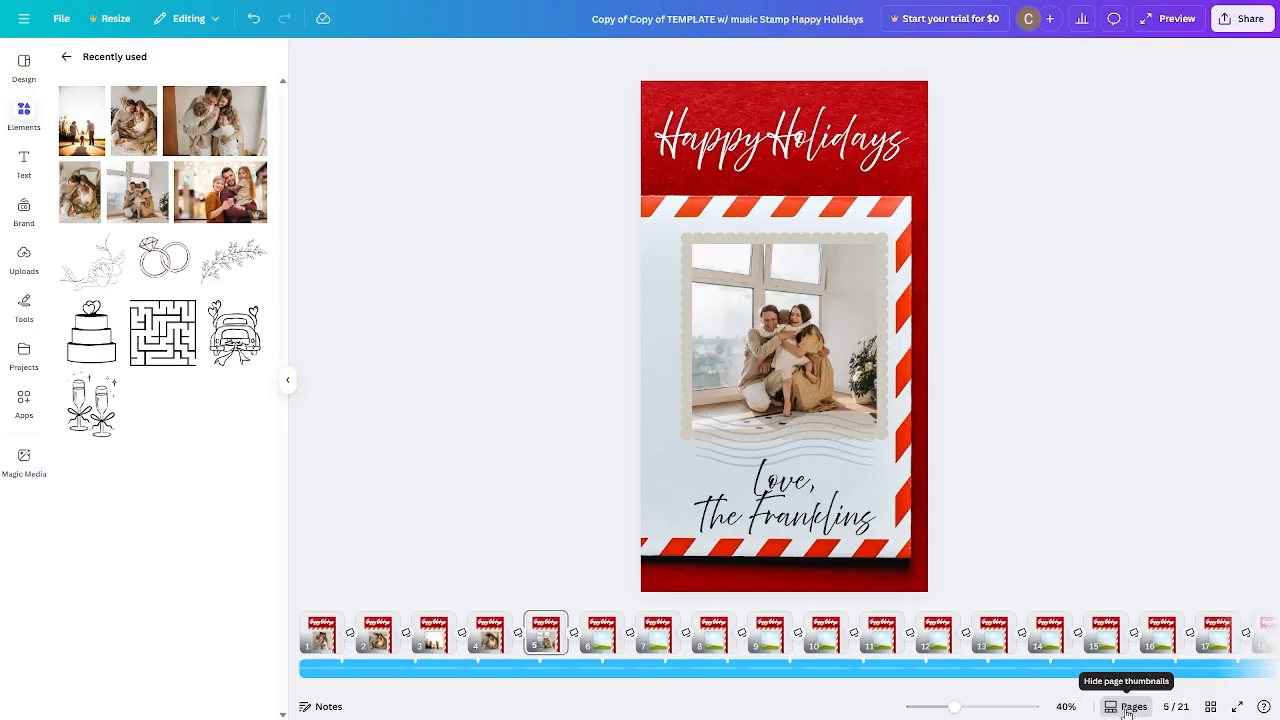
Delete pages 6 through 20 in Grid view, leaving five photo pages and the greeting.
{"action": "left_click", "coordinate": [1211, 707]}
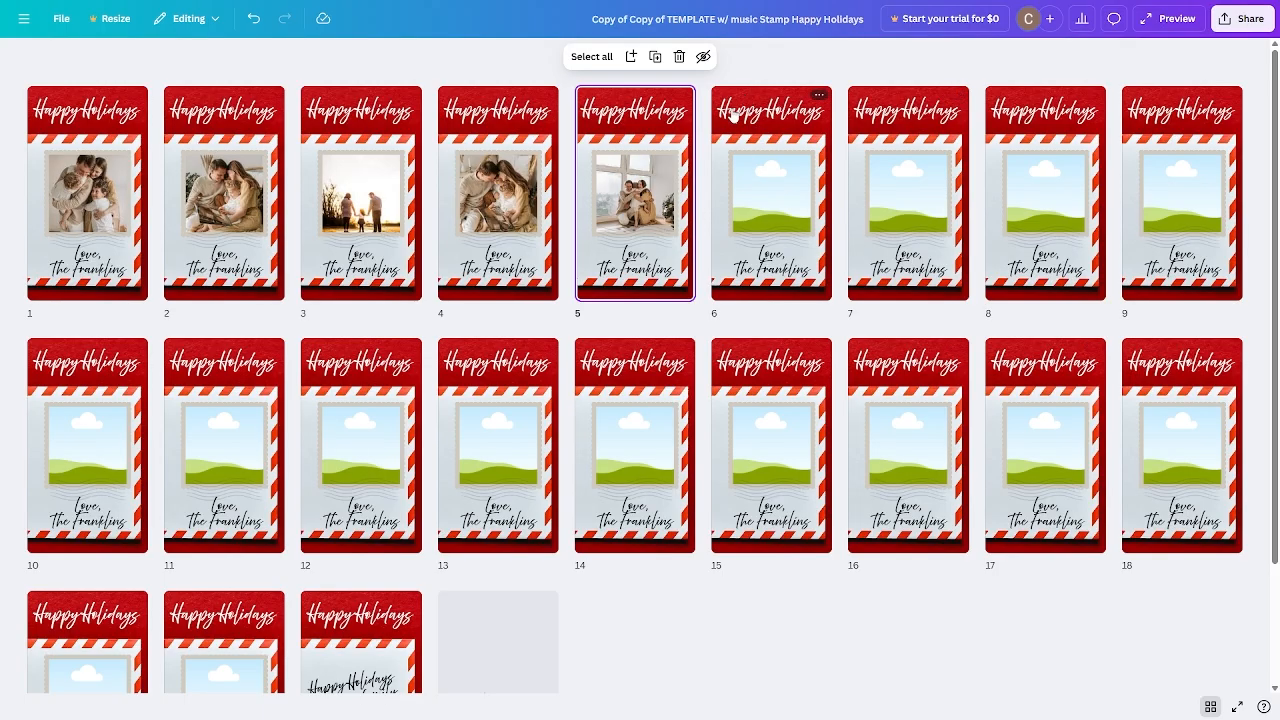
{"action": "left_click", "coordinate": [772, 160]}
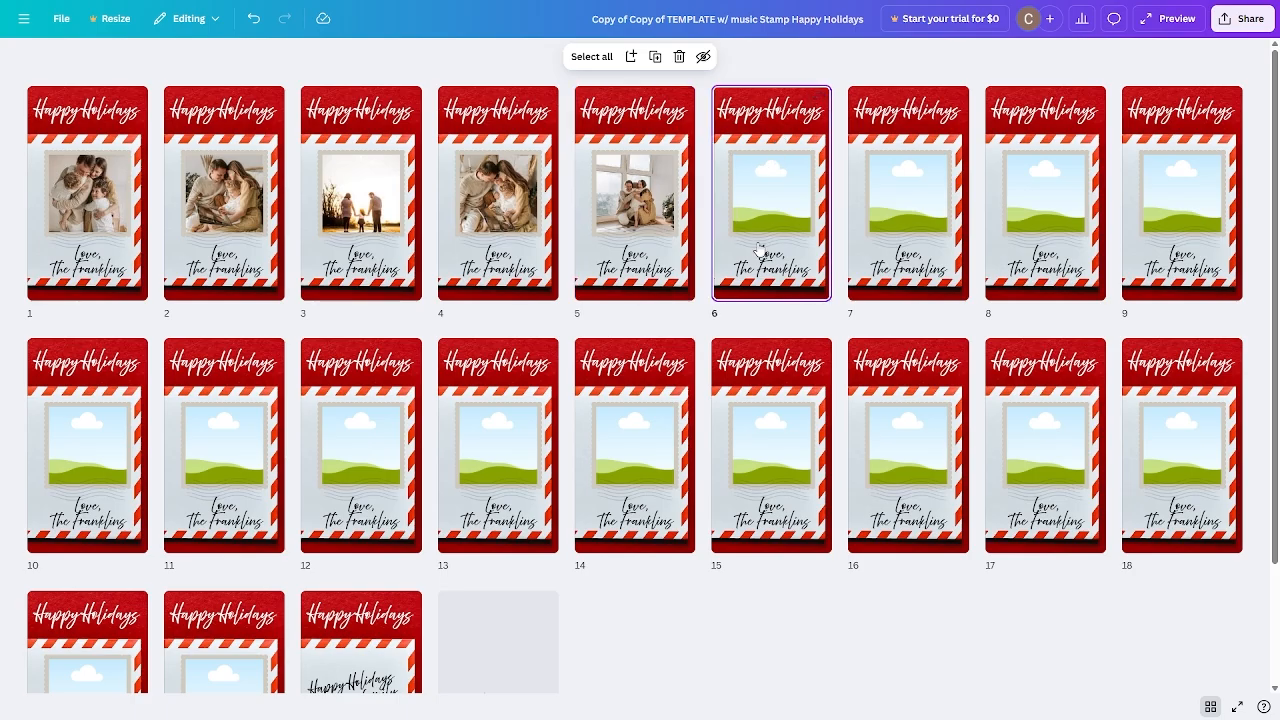
{"action": "scroll", "coordinate": [449, 480], "scroll_direction": "down", "scroll_amount": 3}
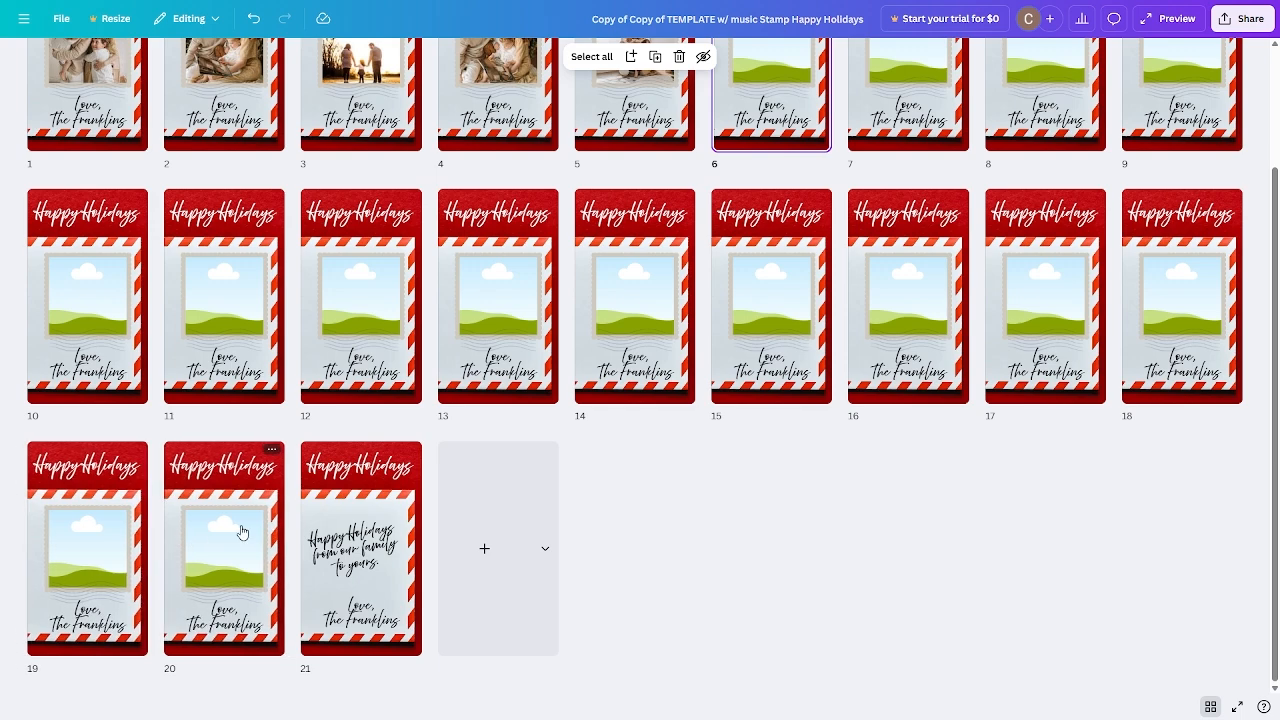
{"action": "left_click", "coordinate": [241, 532], "text": "shift"}
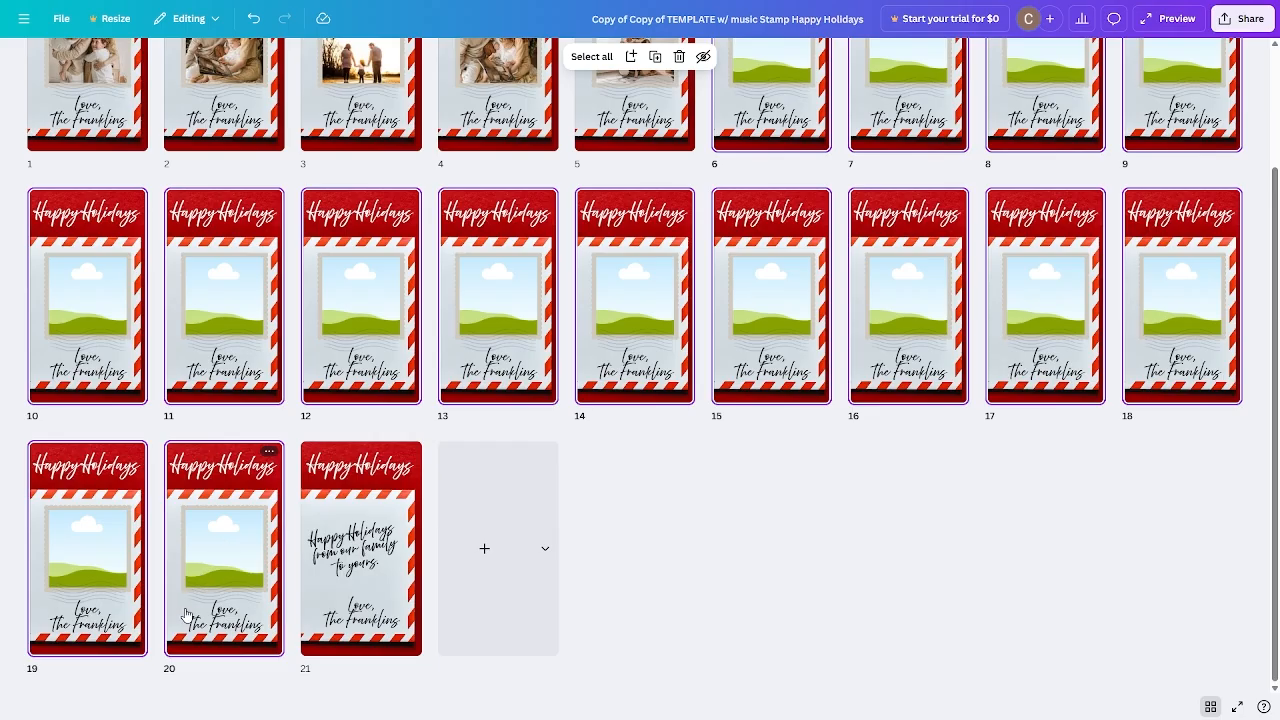
{"action": "left_click", "coordinate": [679, 56]}
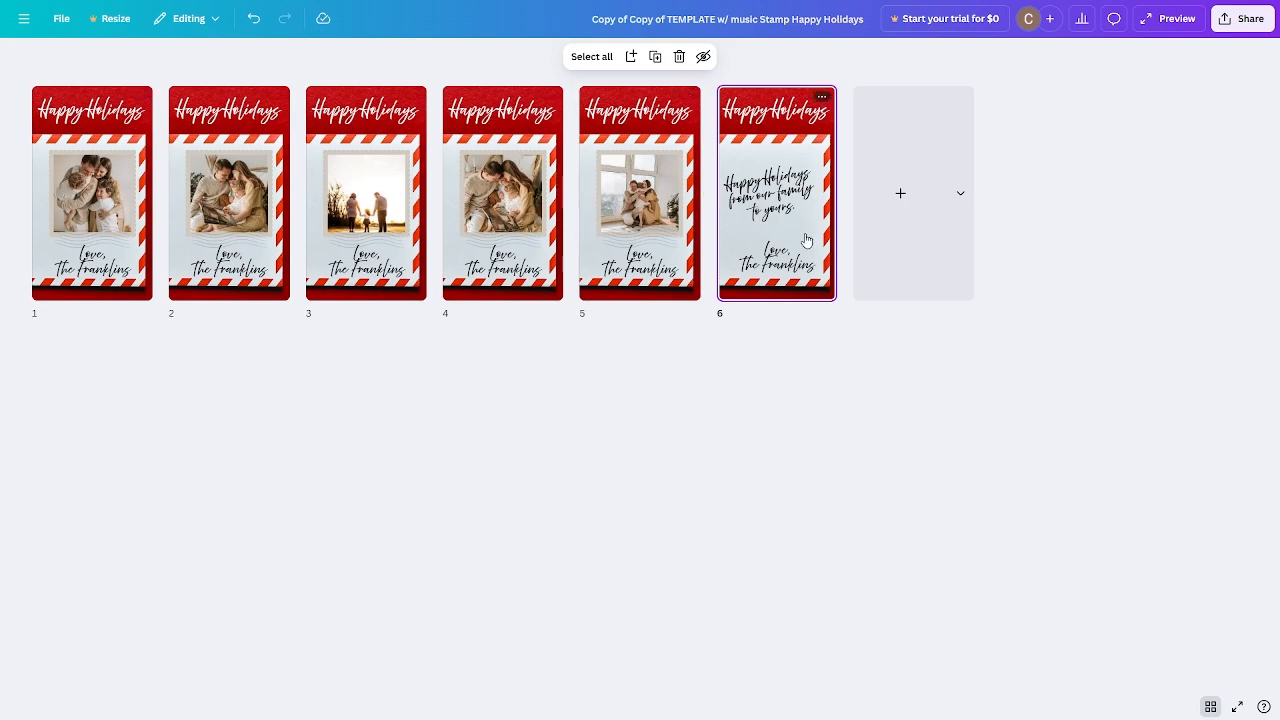
Preview the six-page video, then leave Grid view for the single-page editor.
{"action": "left_click", "coordinate": [1173, 21]}
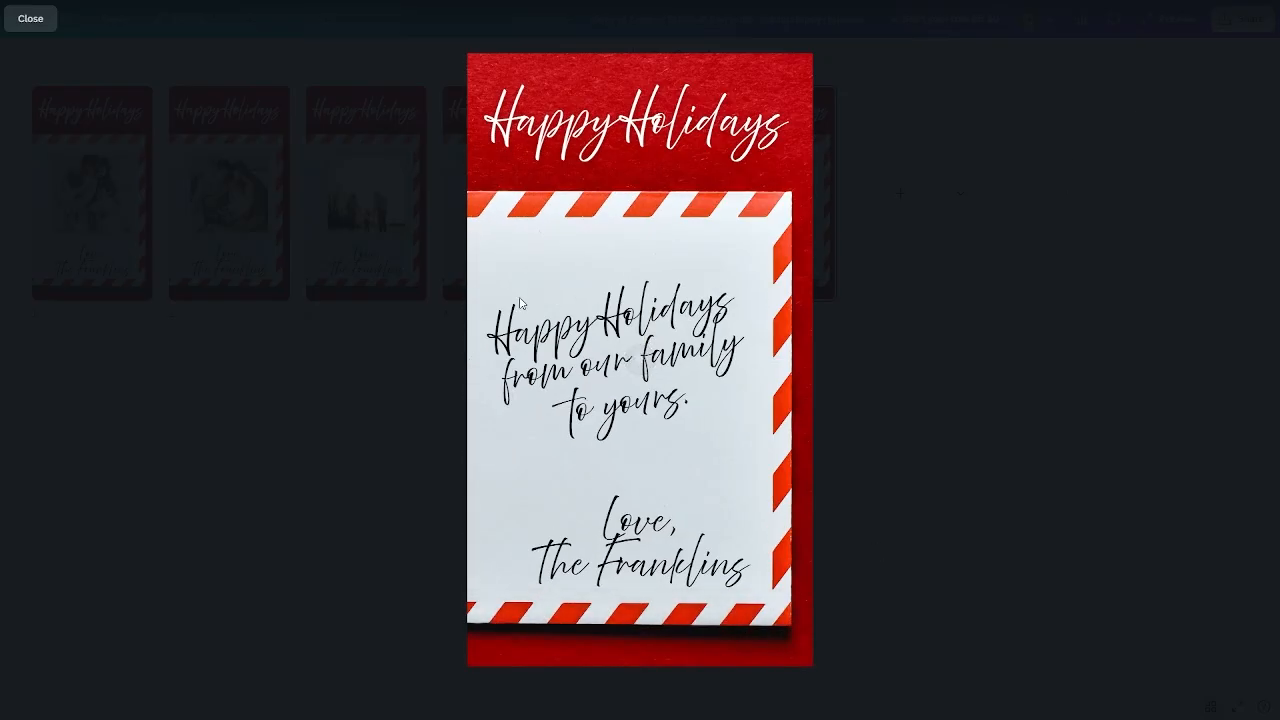
{"action": "left_click", "coordinate": [30, 19]}
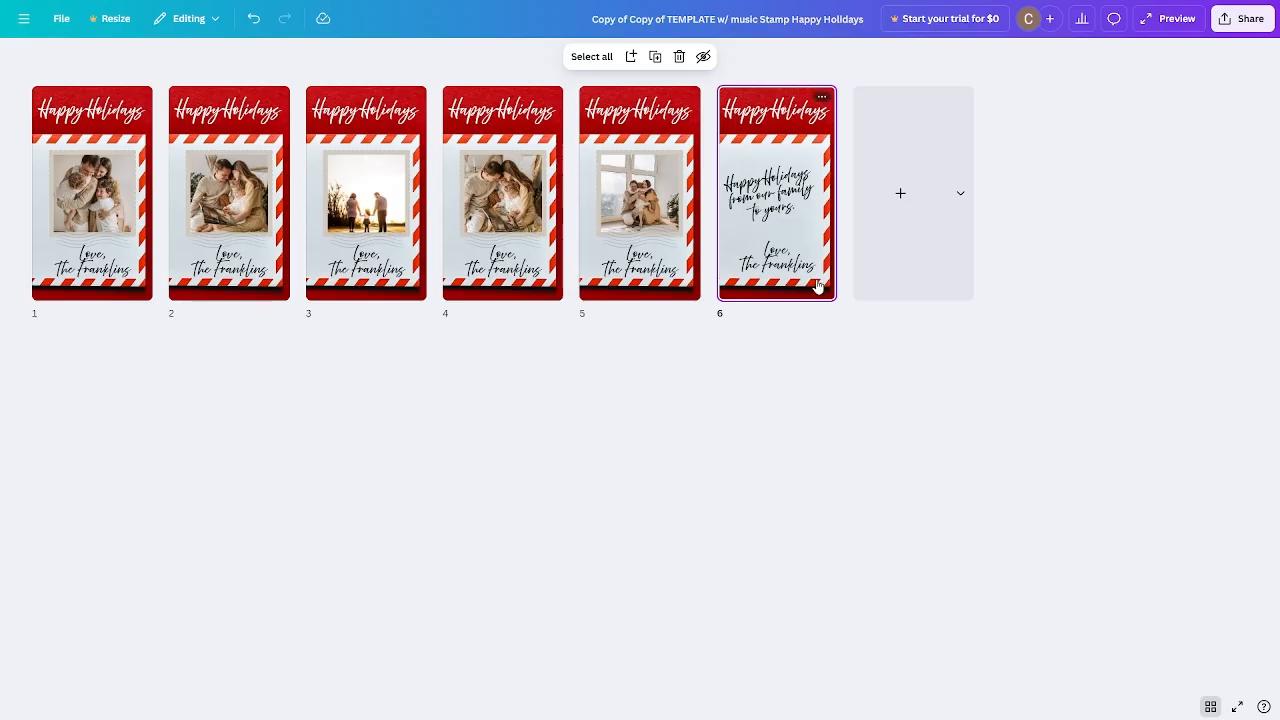
{"action": "left_click", "coordinate": [1210, 708]}
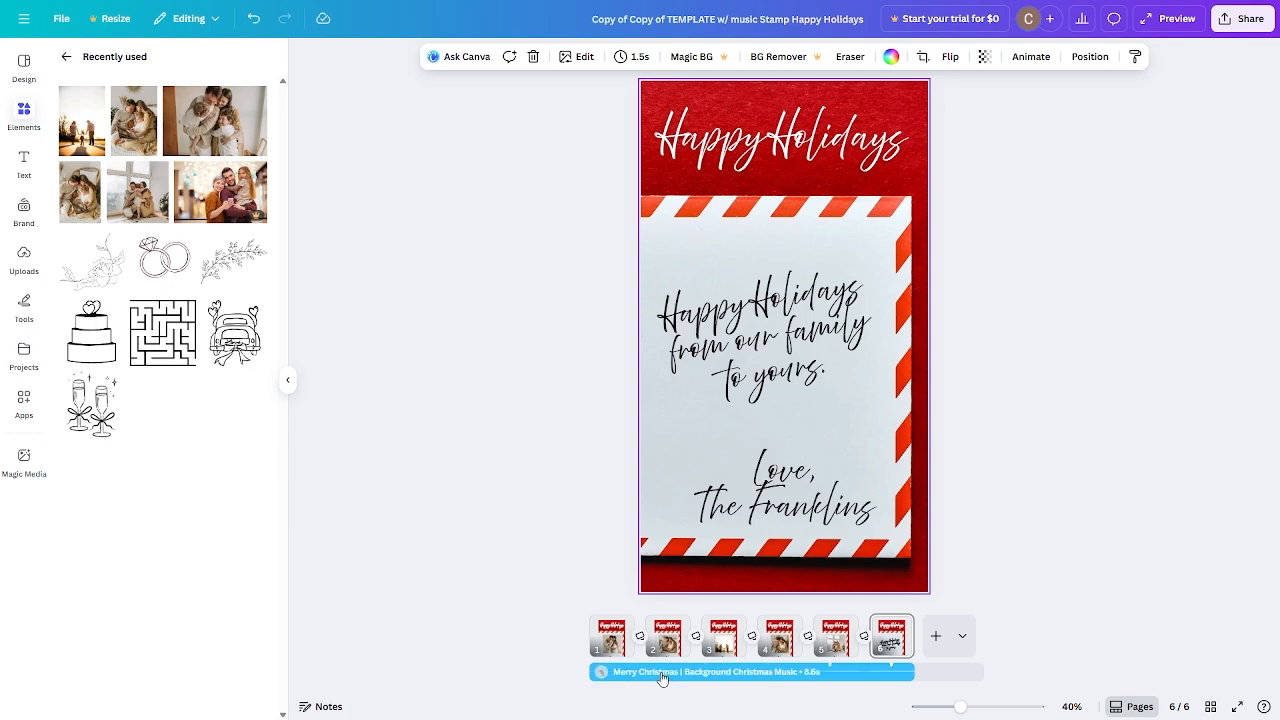
Delete the old Merry Christmas background music track from the timeline.
{"action": "left_click", "coordinate": [665, 679]}
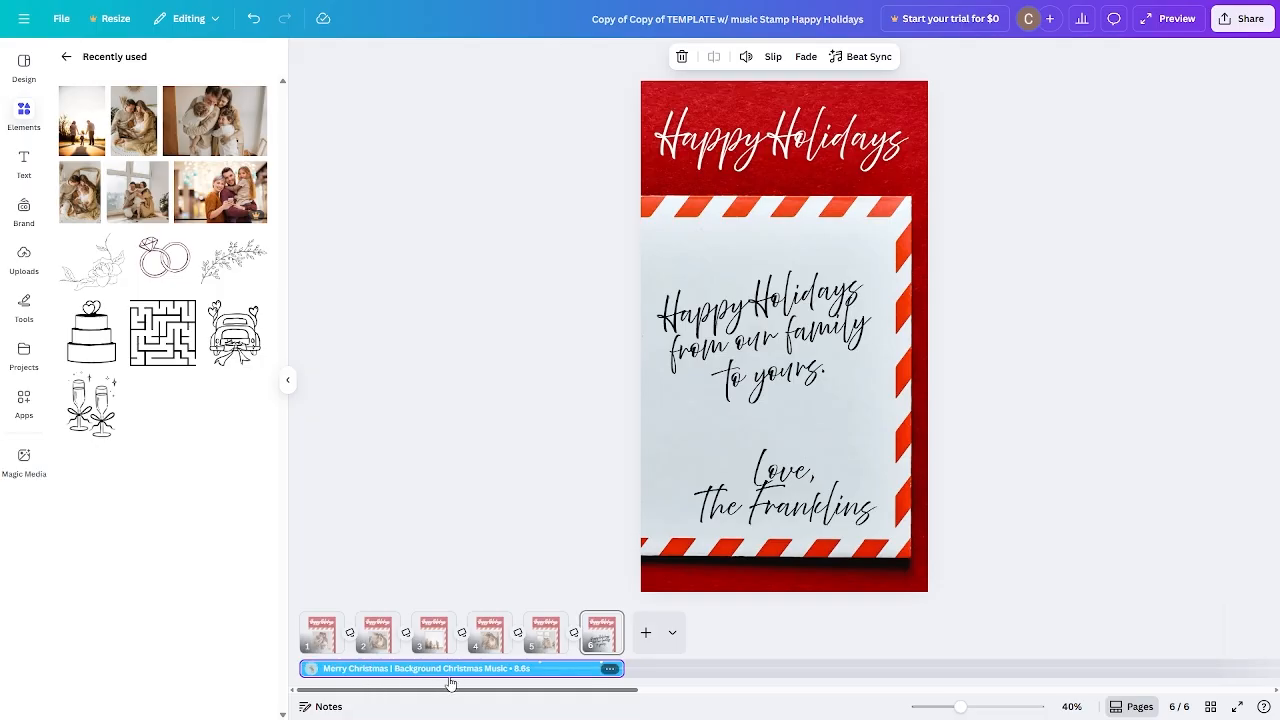
{"action": "left_click", "coordinate": [852, 496]}
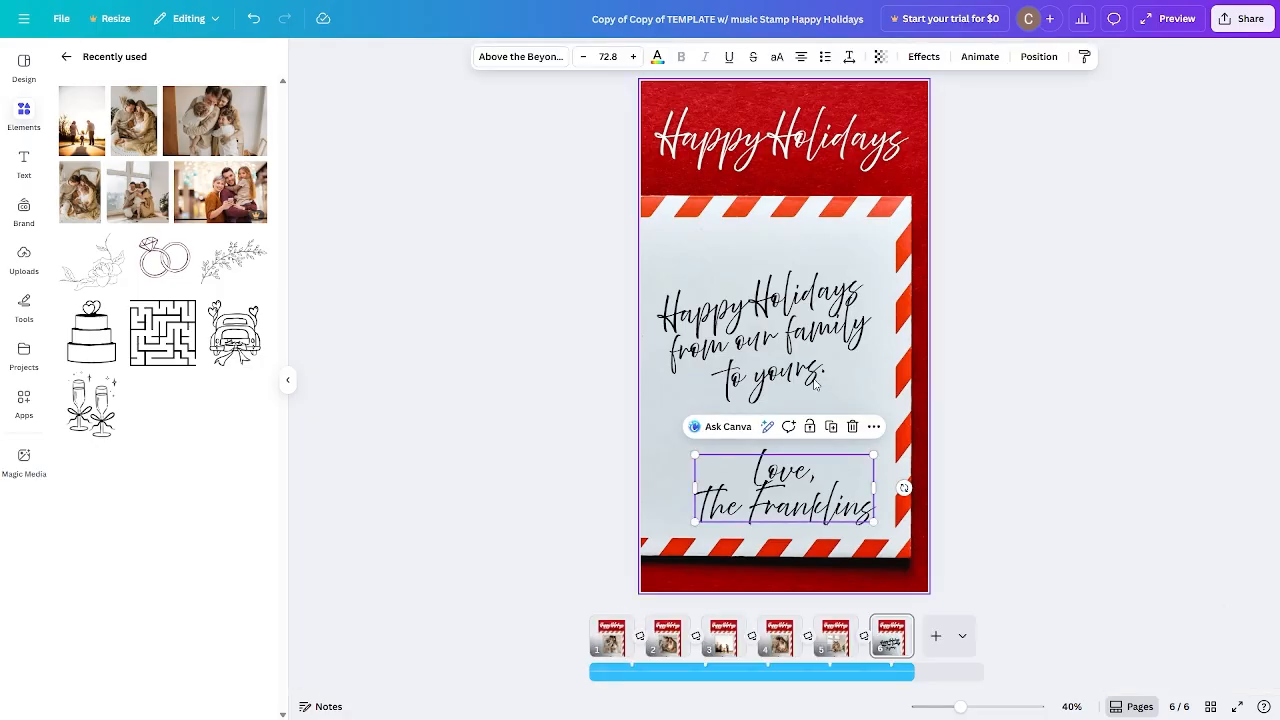
{"action": "left_click", "coordinate": [818, 372]}
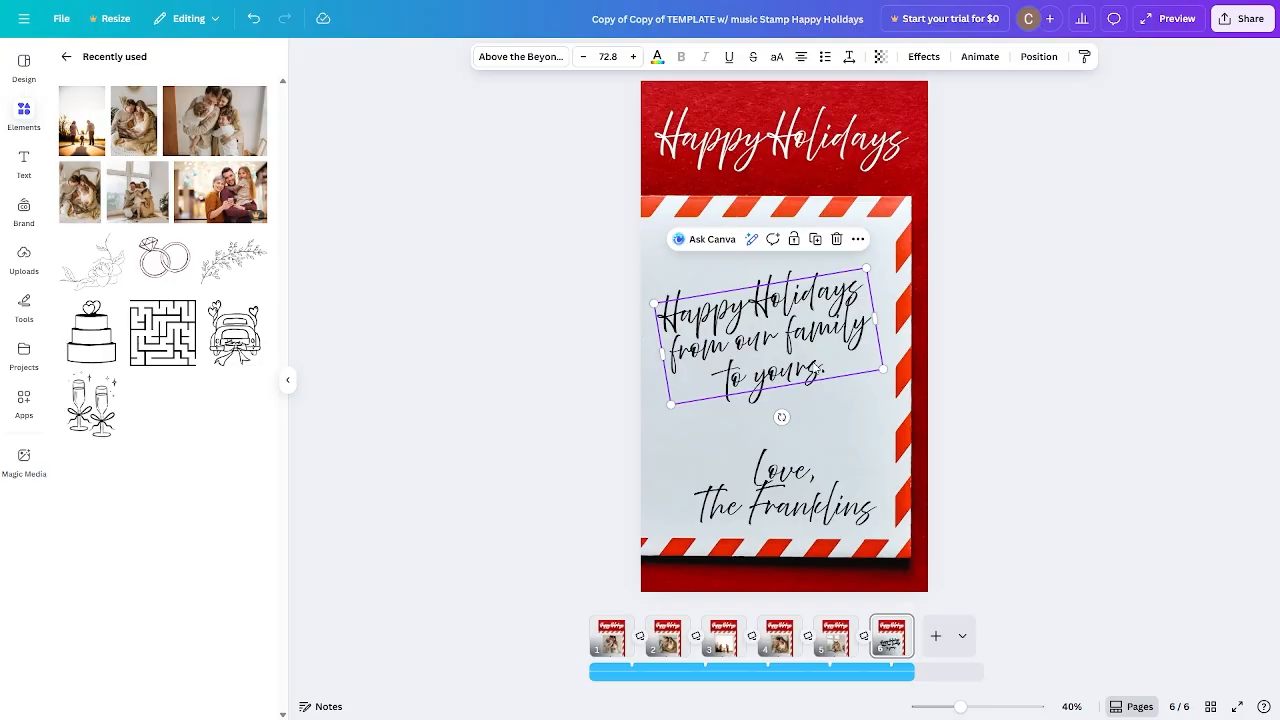
{"action": "left_click", "coordinate": [755, 676]}
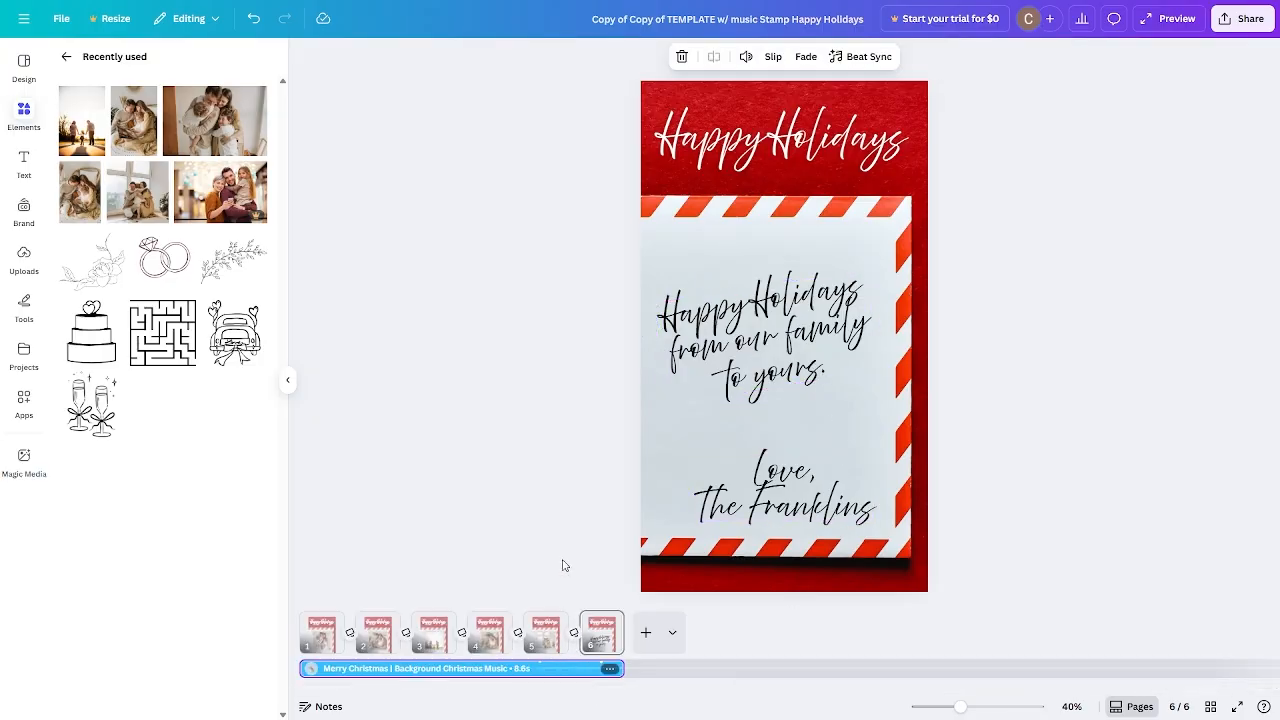
{"action": "left_click", "coordinate": [683, 57]}
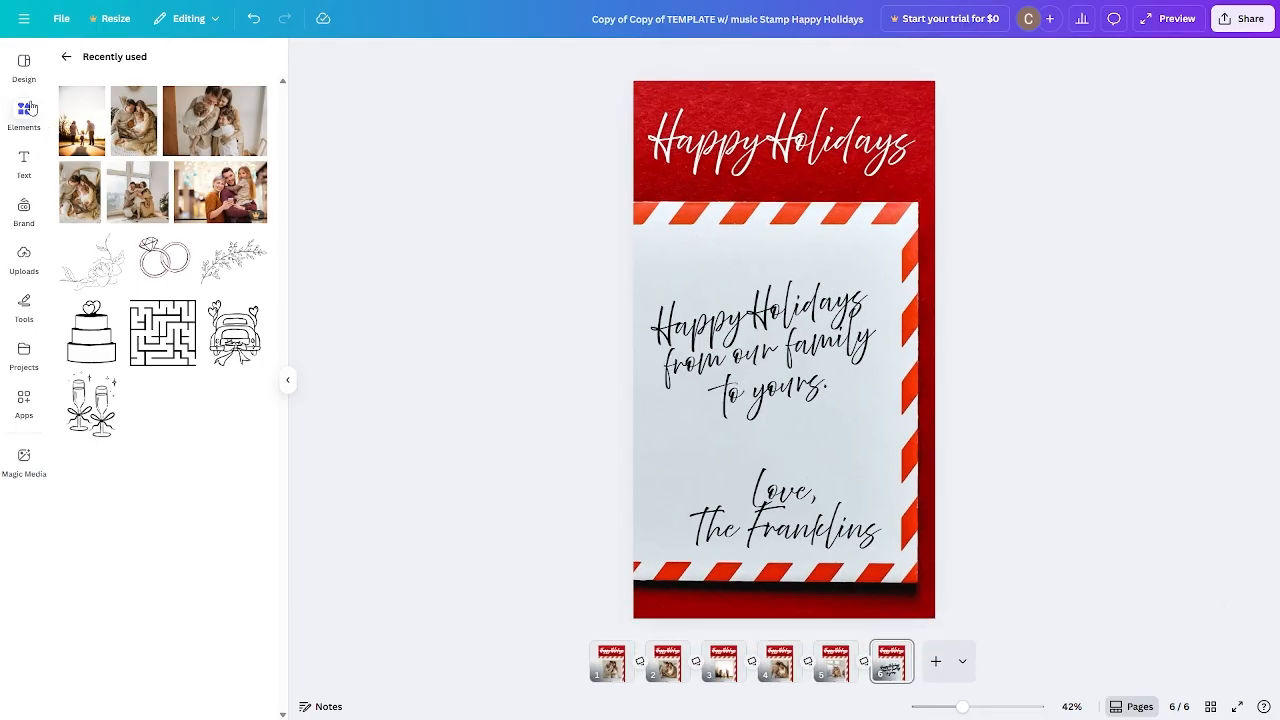
Search Canva's audio library for 'holiday music'.
{"action": "left_click", "coordinate": [63, 58]}
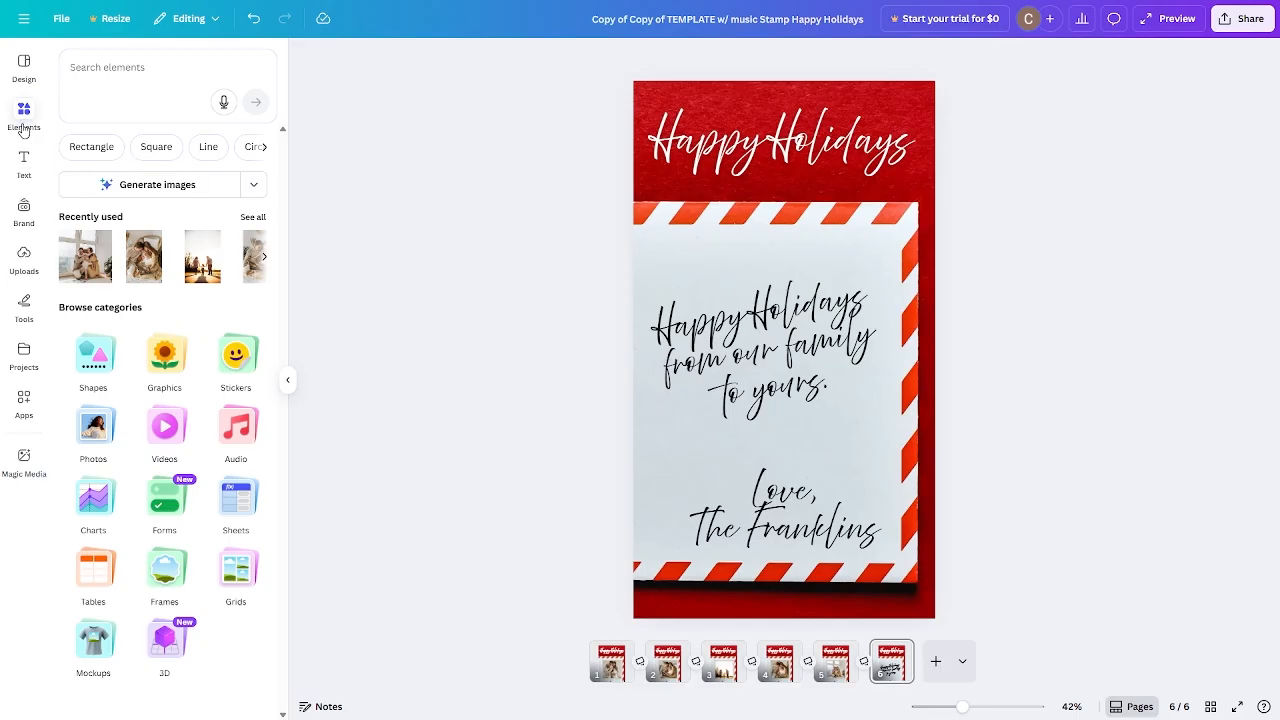
{"action": "left_click", "coordinate": [247, 436]}
{"action": "left_click", "coordinate": [119, 82]}
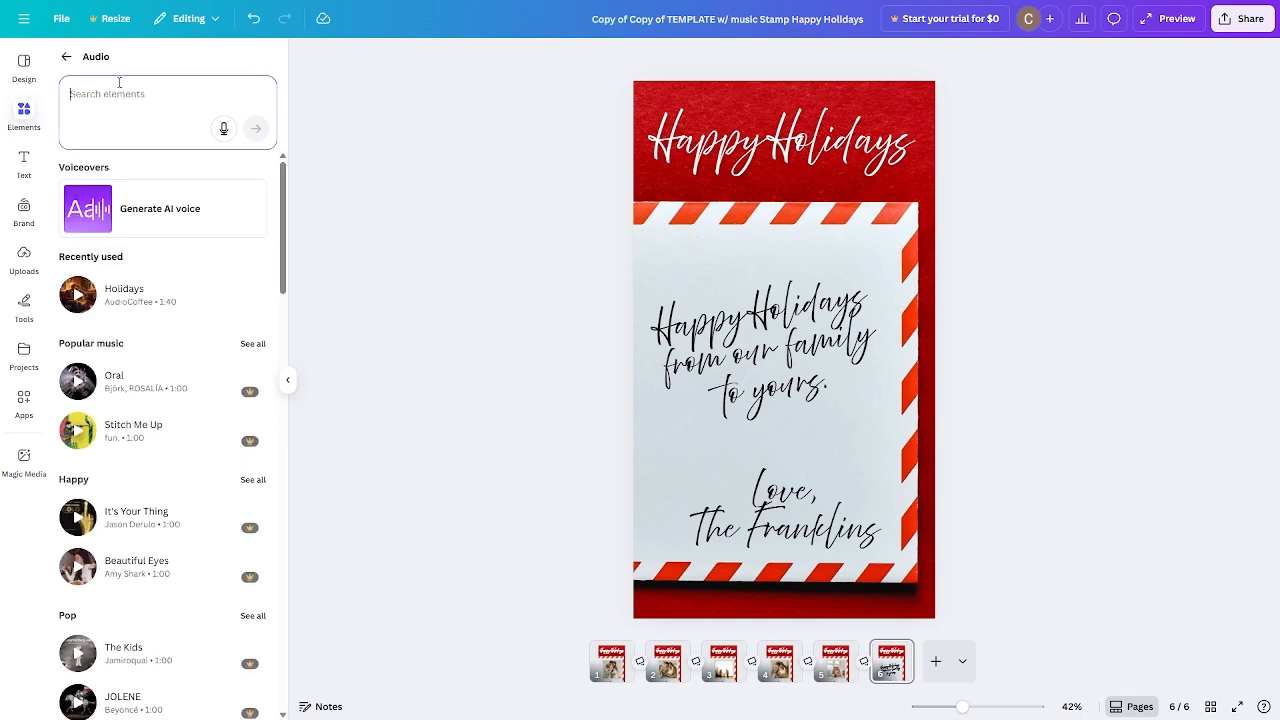
{"action": "type", "text": "holiday m"}
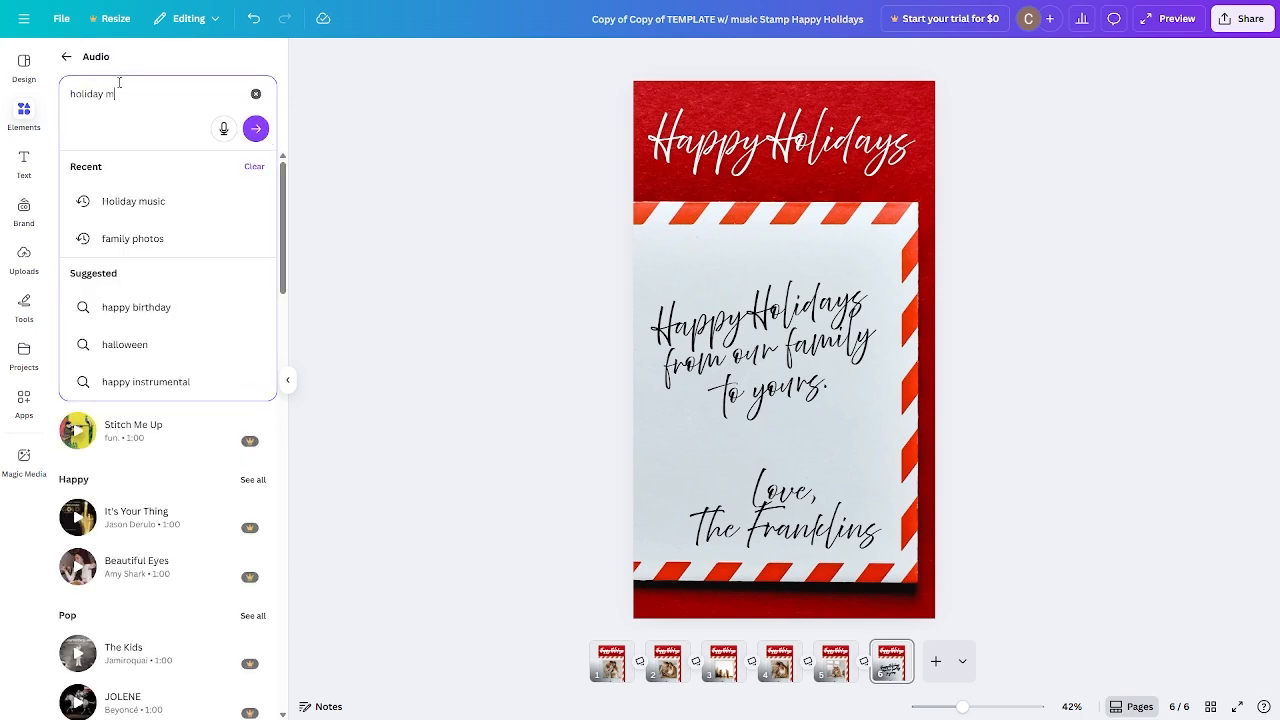
{"action": "type", "text": "usic"}
{"action": "key", "text": "Return"}
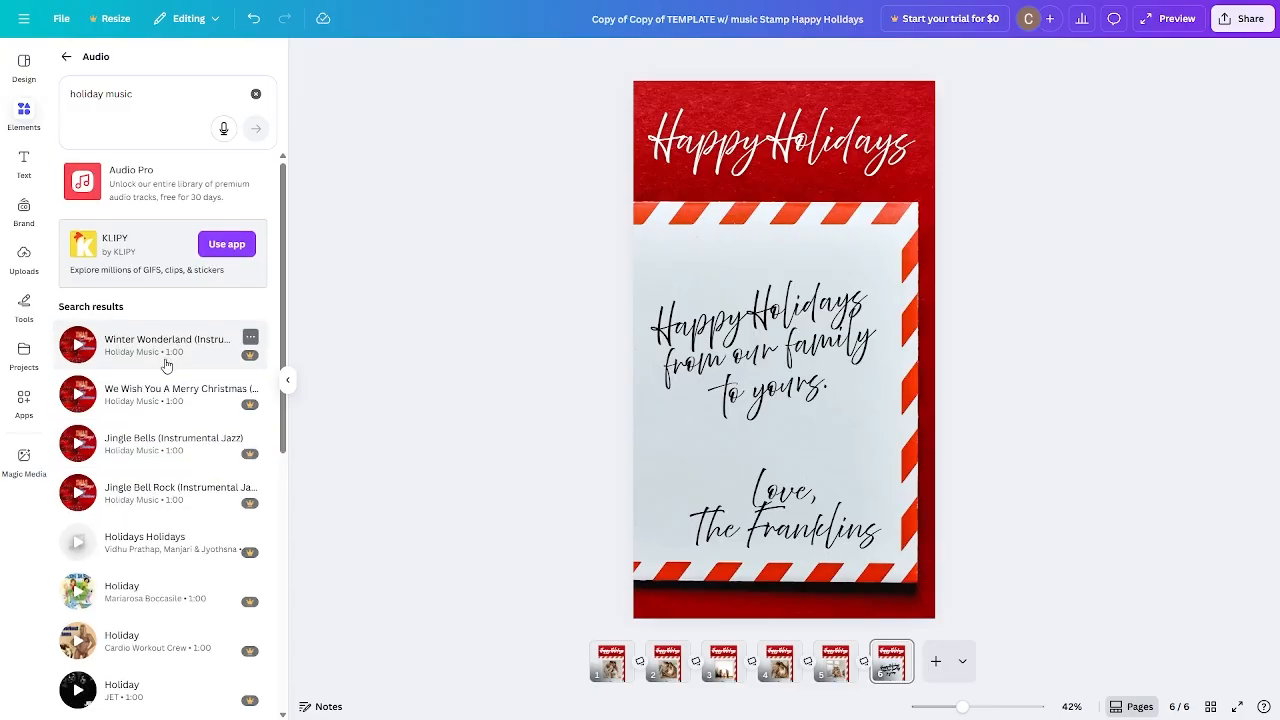
Check the licence details of the free 1:40 'Holidays' track and add it to the design.
{"action": "scroll", "coordinate": [170, 350], "scroll_direction": "down", "scroll_amount": 5}
{"action": "scroll", "coordinate": [177, 316], "scroll_direction": "down", "scroll_amount": 4}
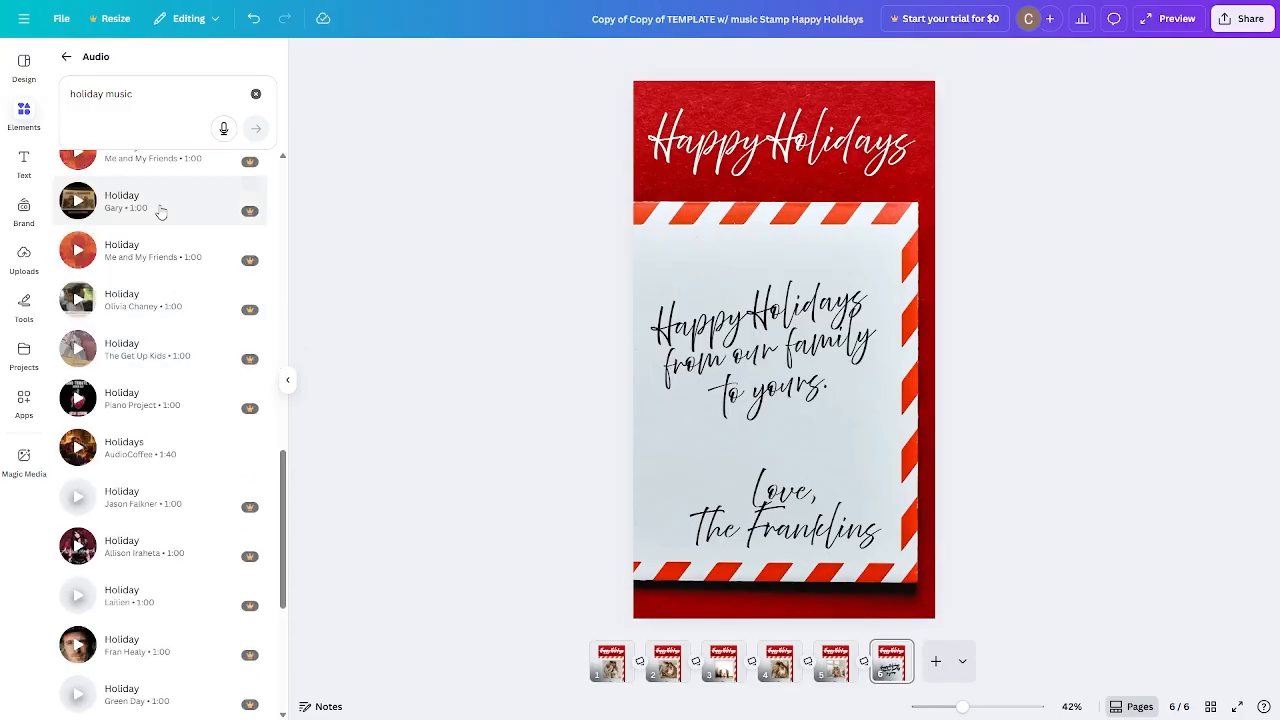
{"action": "scroll", "coordinate": [190, 300], "scroll_direction": "up", "scroll_amount": 5}
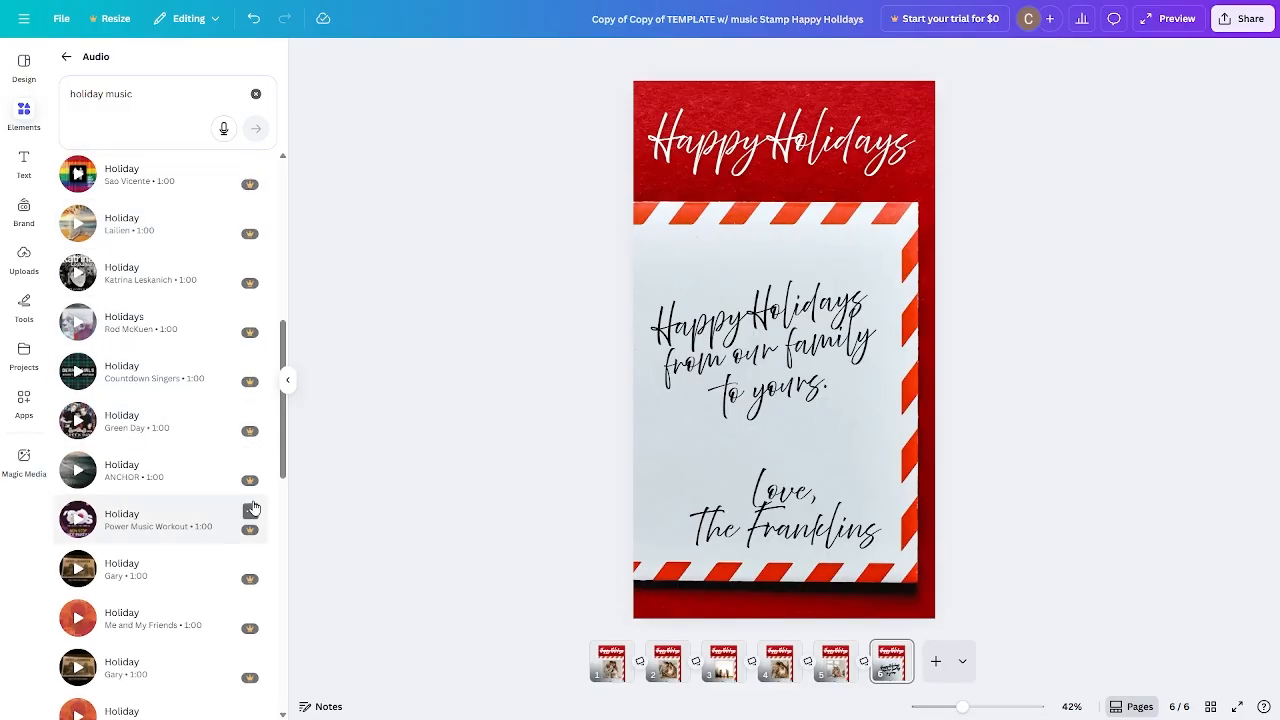
{"action": "scroll", "coordinate": [255, 510], "scroll_direction": "down", "scroll_amount": 1}
{"action": "scroll", "coordinate": [255, 505], "scroll_direction": "down", "scroll_amount": 1}
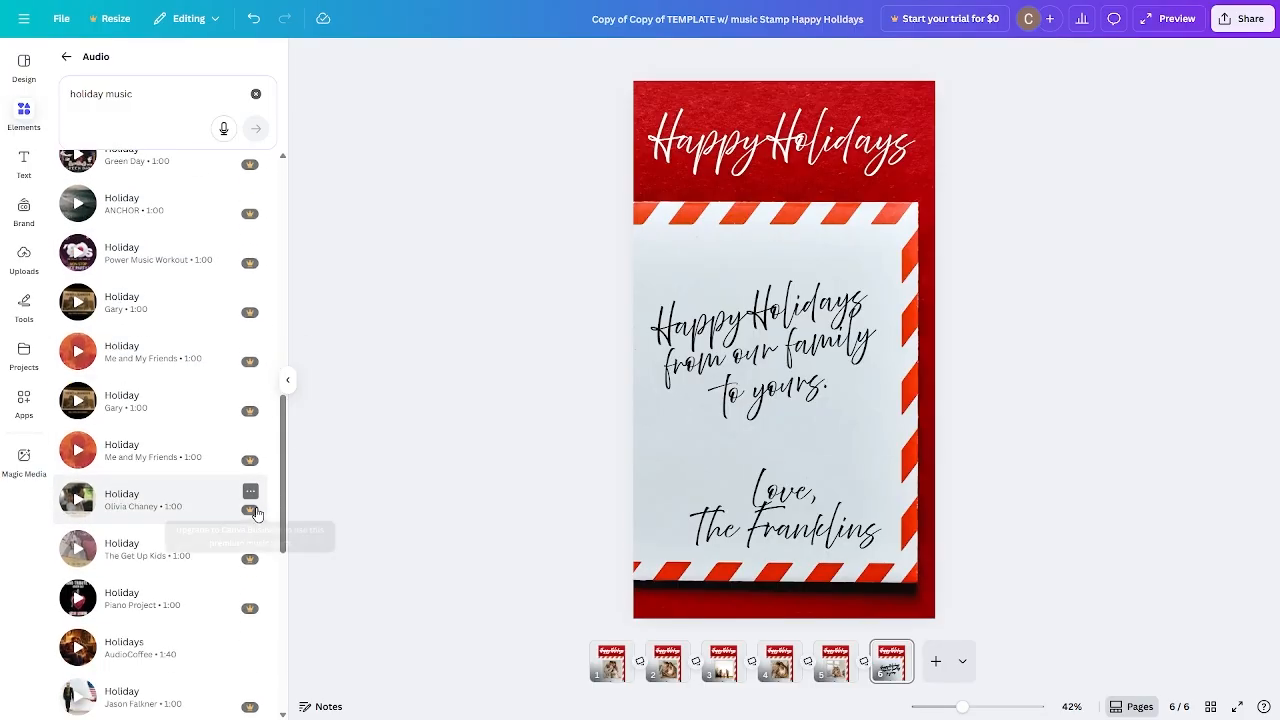
{"action": "scroll", "coordinate": [235, 540], "scroll_direction": "down", "scroll_amount": 1}
{"action": "scroll", "coordinate": [229, 575], "scroll_direction": "down", "scroll_amount": 2}
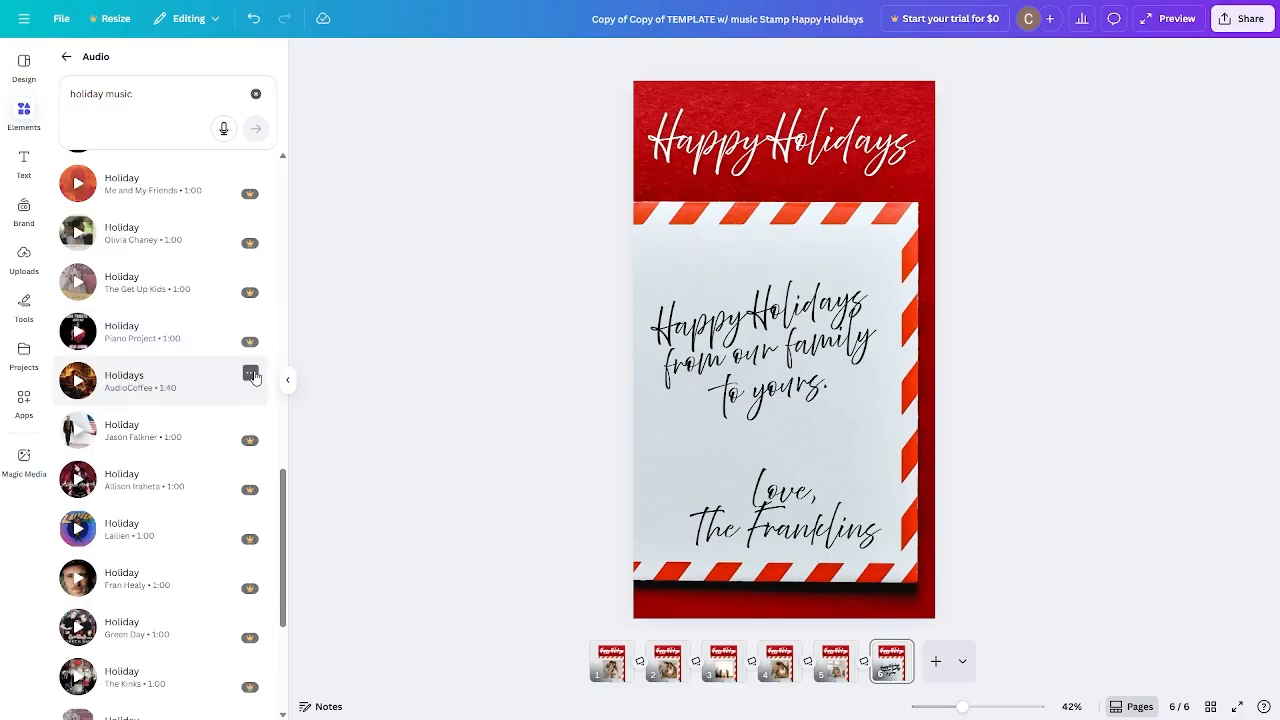
{"action": "left_click", "coordinate": [250, 375]}
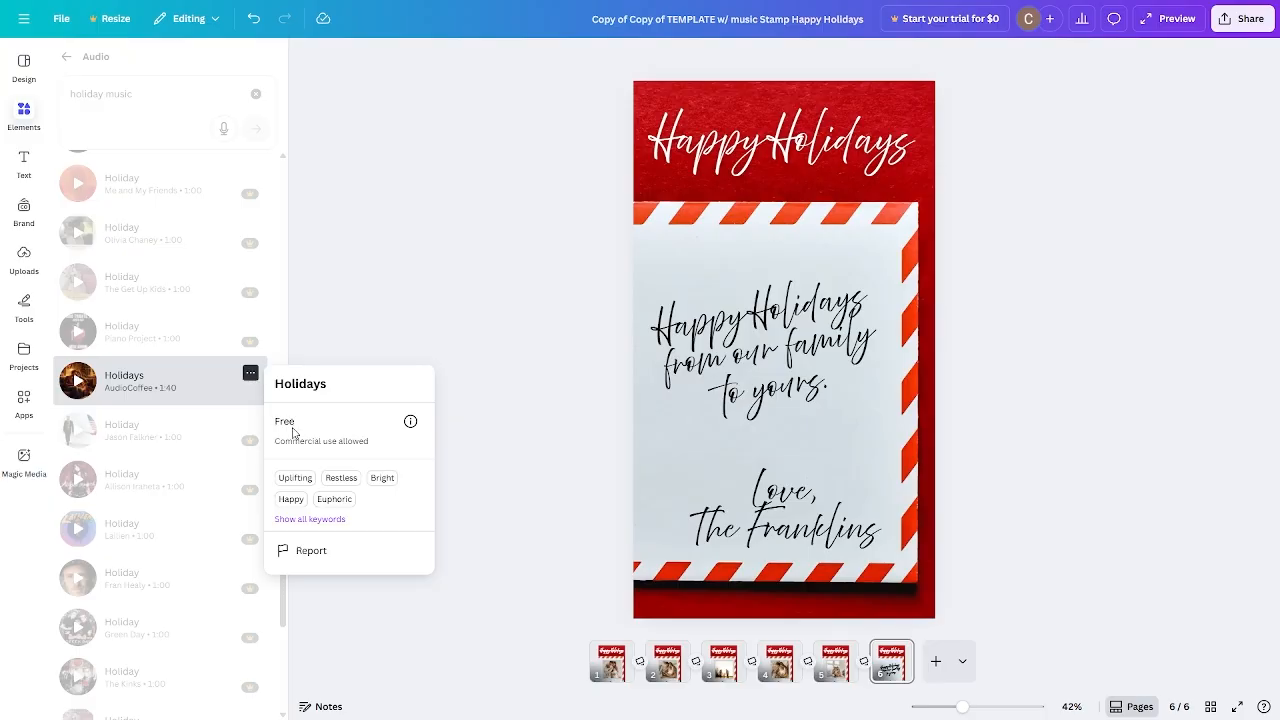
{"action": "left_click", "coordinate": [350, 314]}
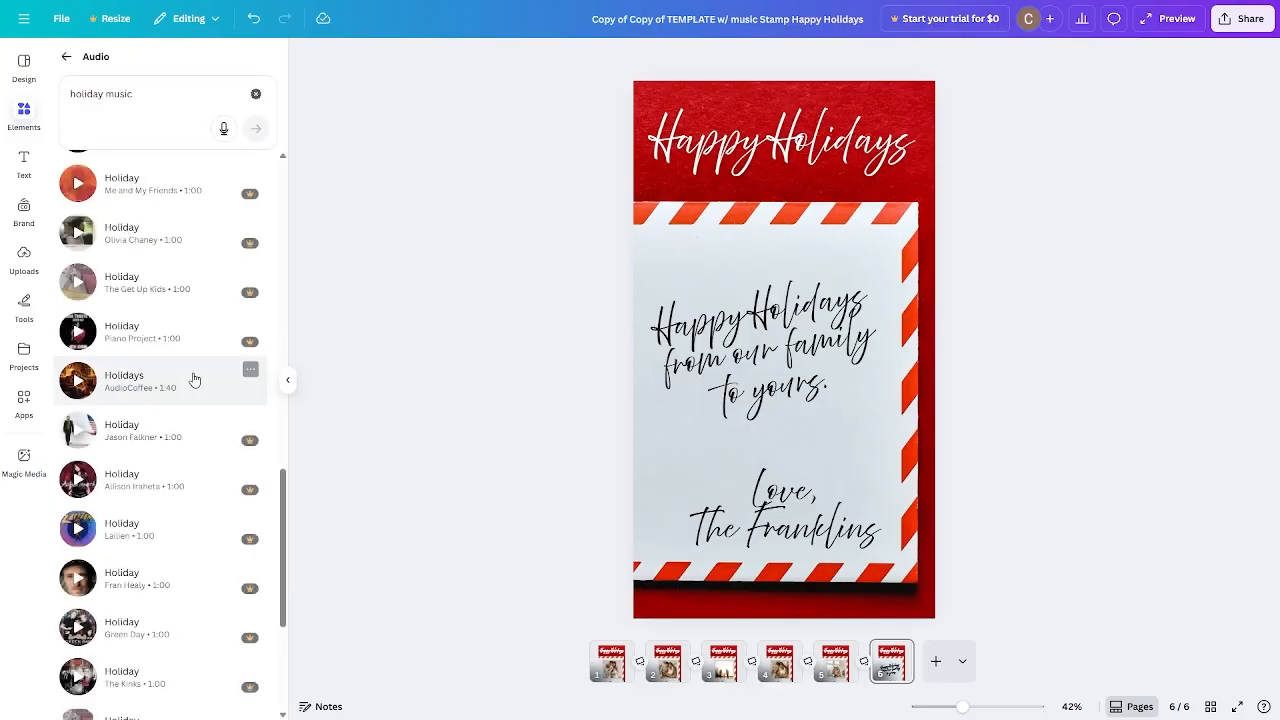
{"action": "left_click", "coordinate": [123, 390]}
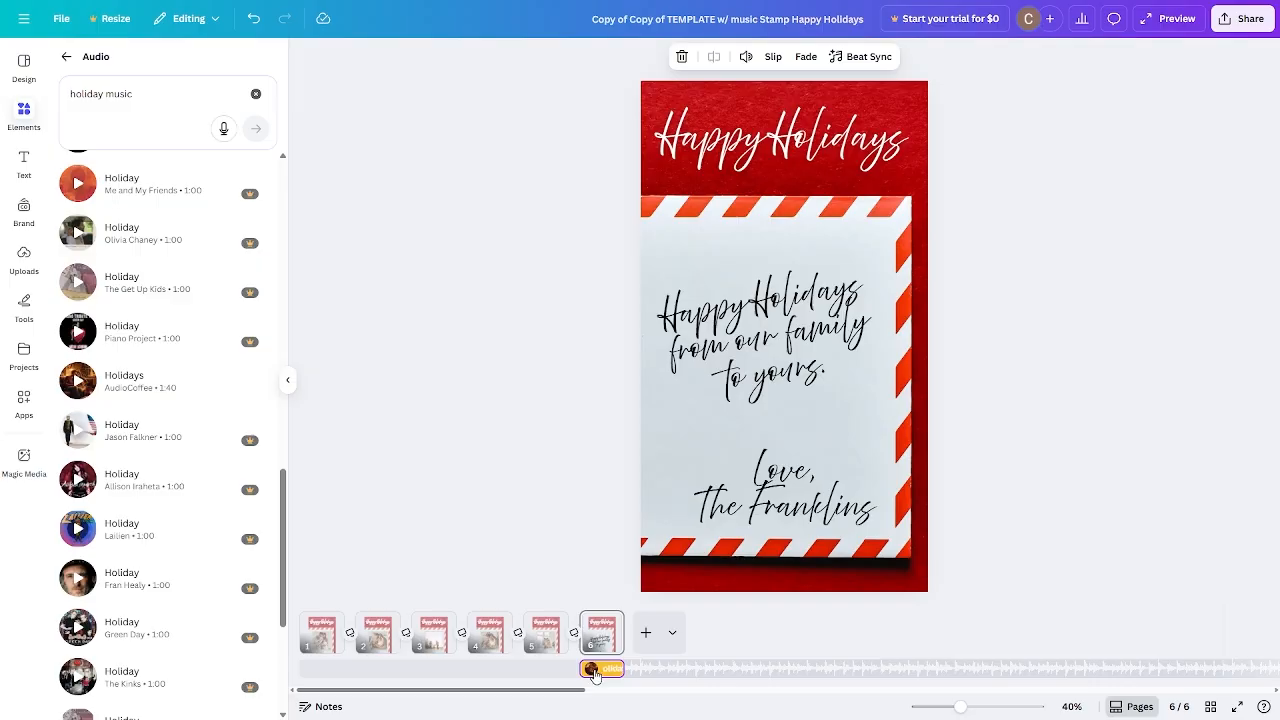
Stretch the Holidays music clip back to page 1 so it spans all six pages (about 8.6 s).
{"action": "left_click_drag", "start_coordinate": [594, 675], "coordinate": [300, 670]}
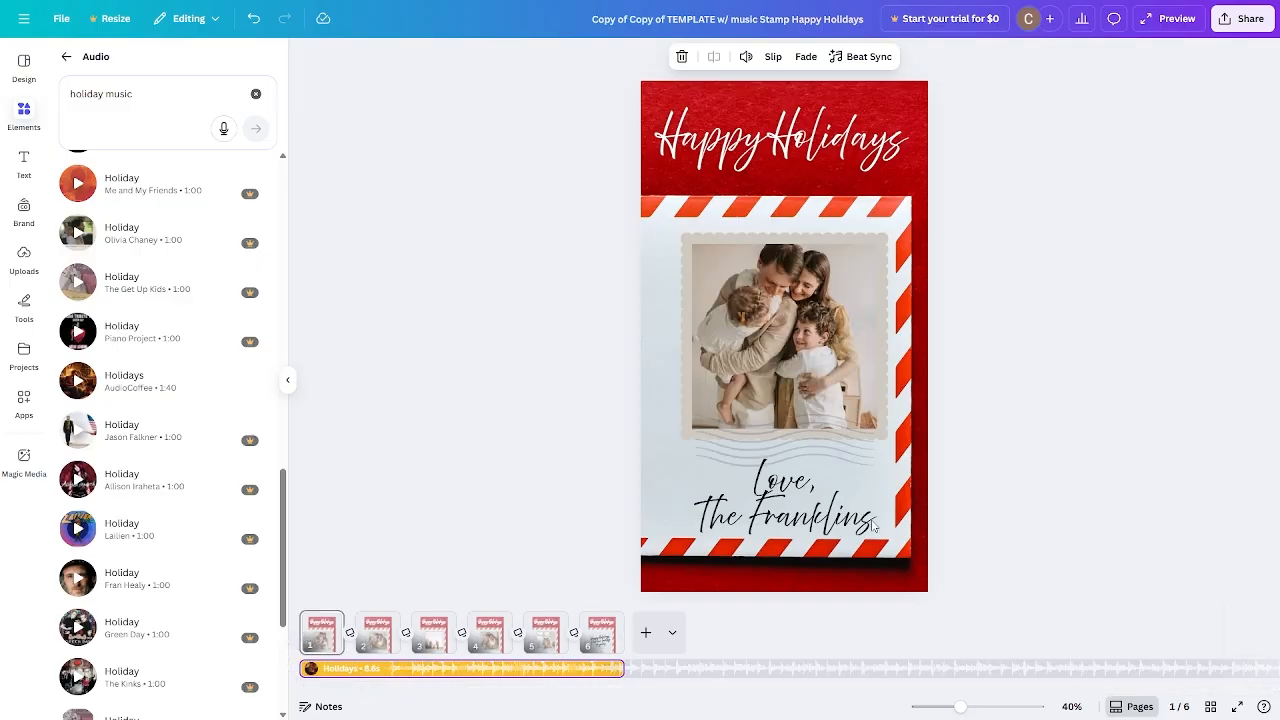
{"action": "left_click", "coordinate": [1023, 506]}
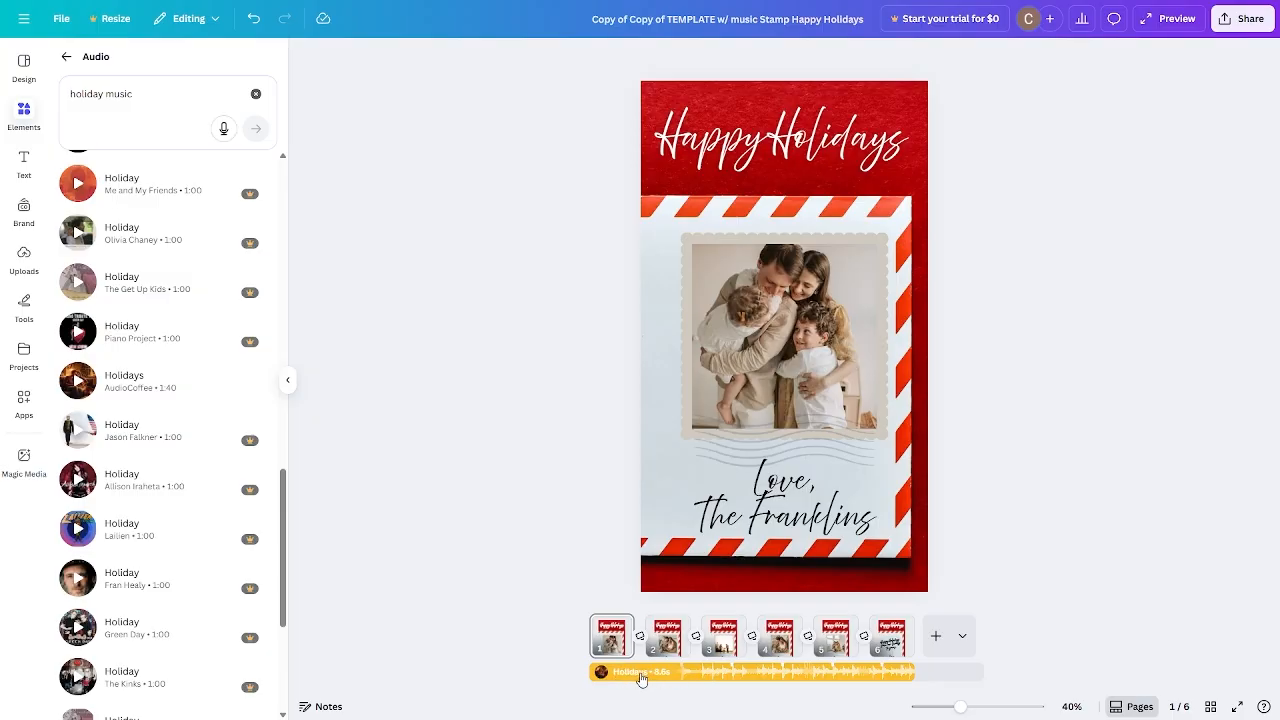
{"action": "left_click", "coordinate": [643, 677]}
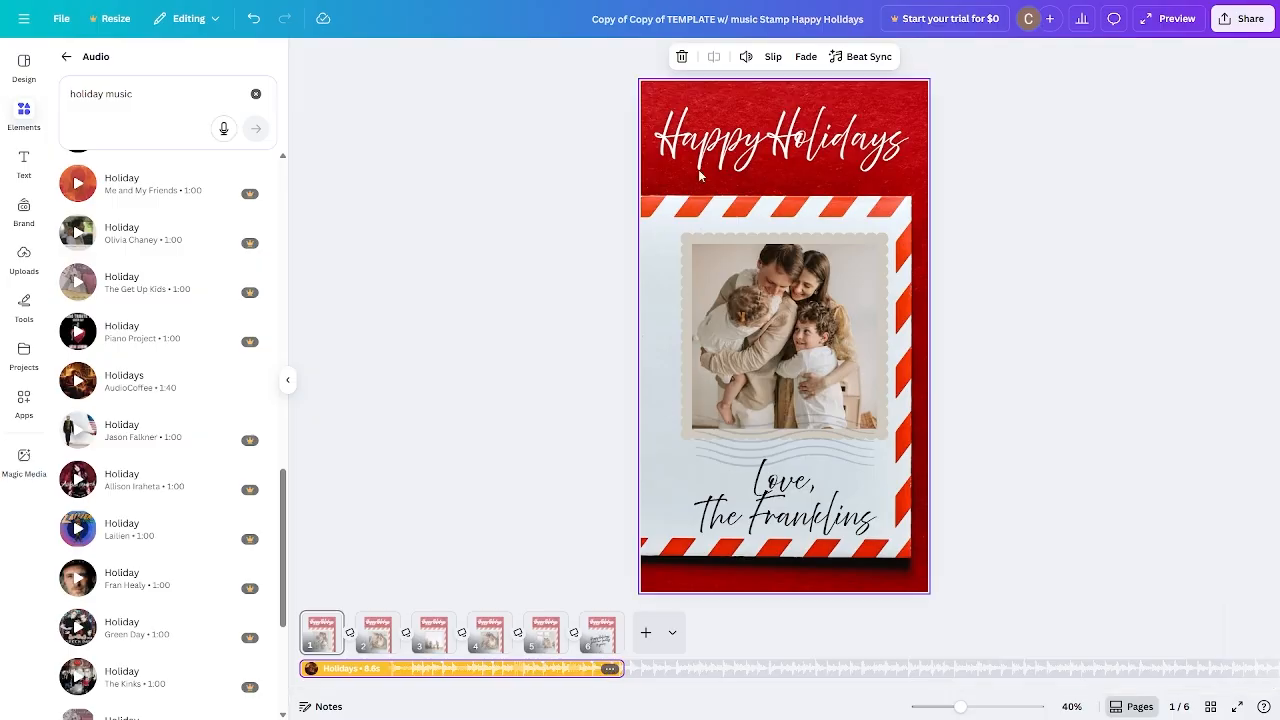
{"action": "left_click", "coordinate": [747, 58]}
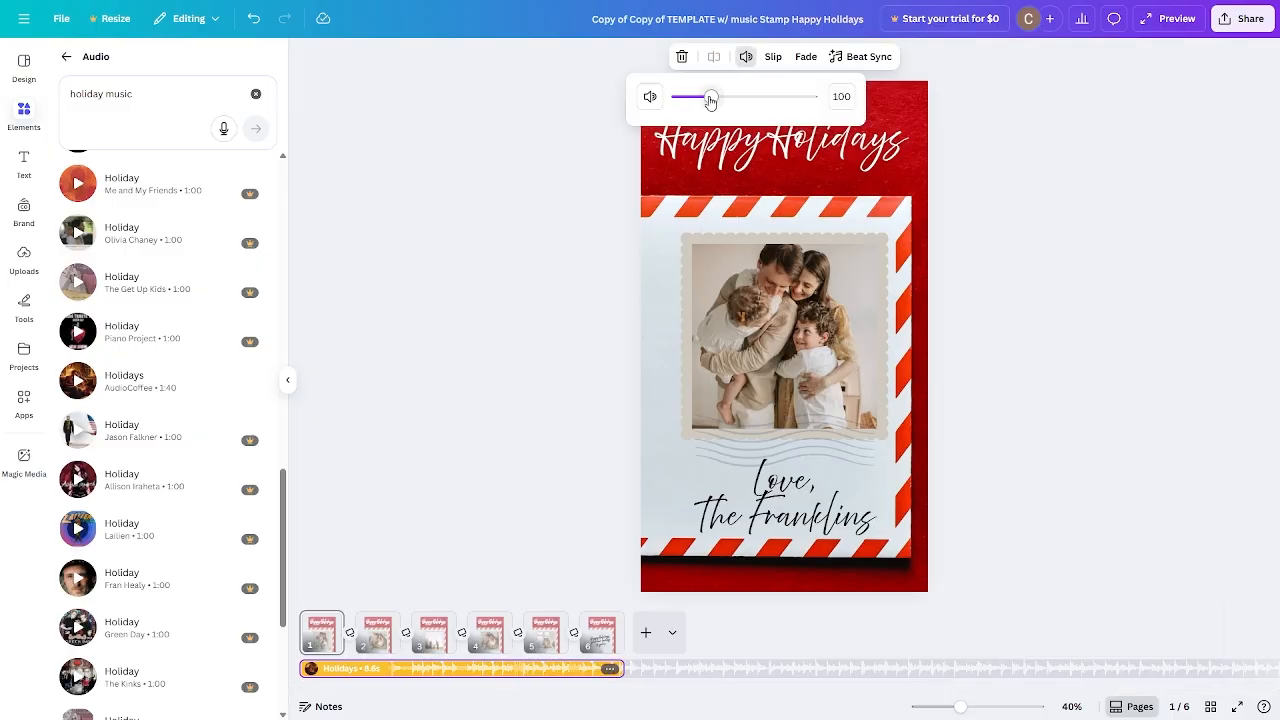
Lower the Holidays music volume from 100 to 24 and confirm the setting.
{"action": "left_click_drag", "start_coordinate": [711, 101], "coordinate": [686, 101]}
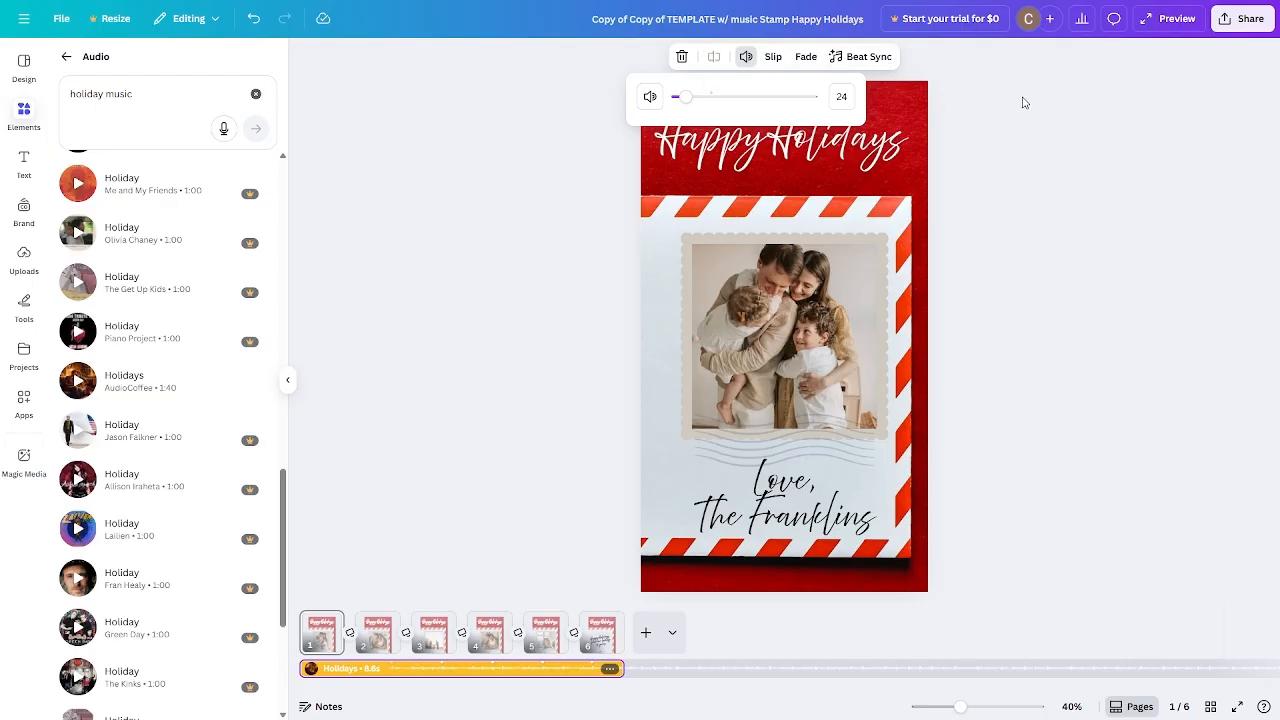
{"action": "left_click", "coordinate": [1020, 187]}
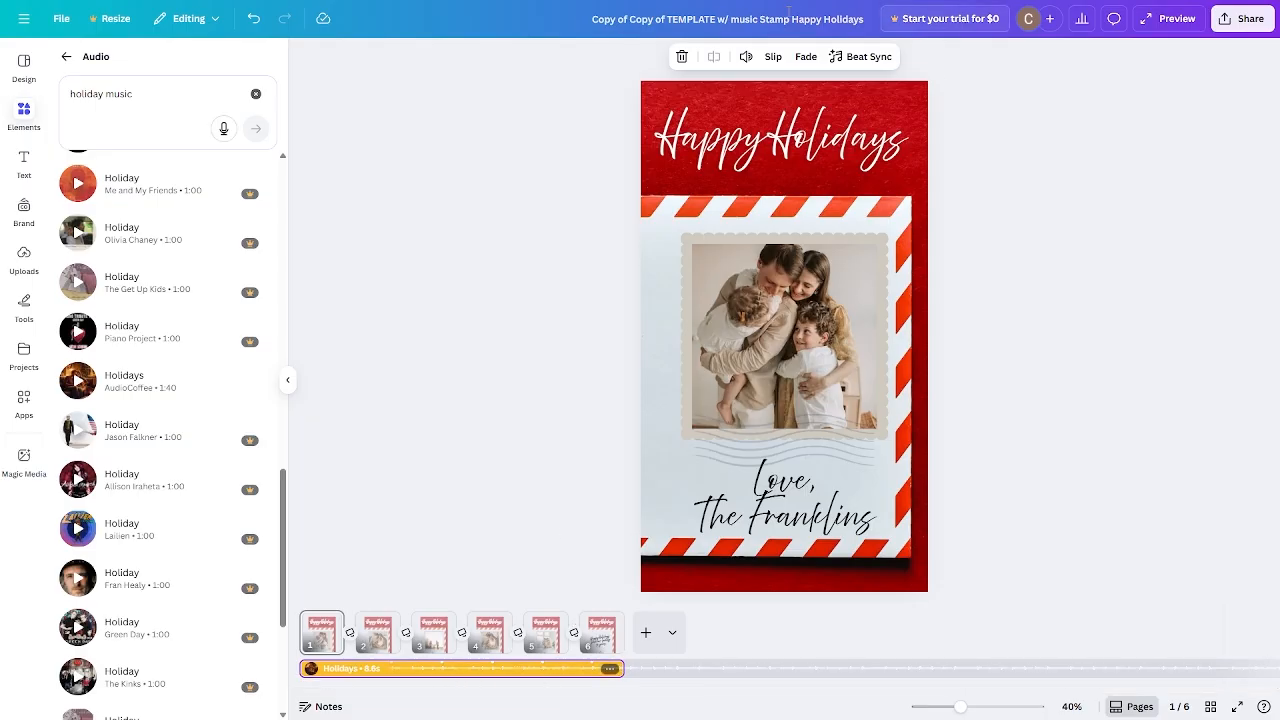
{"action": "left_click", "coordinate": [746, 56]}
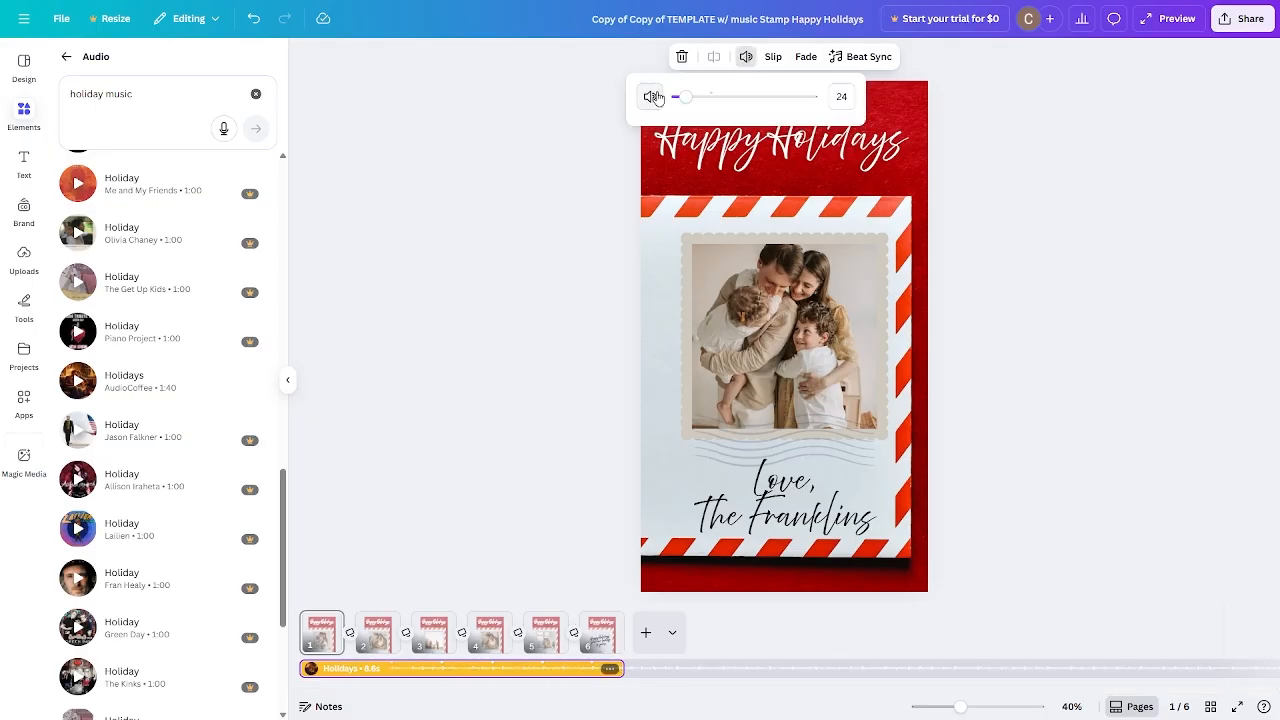
{"action": "left_click", "coordinate": [1105, 139]}
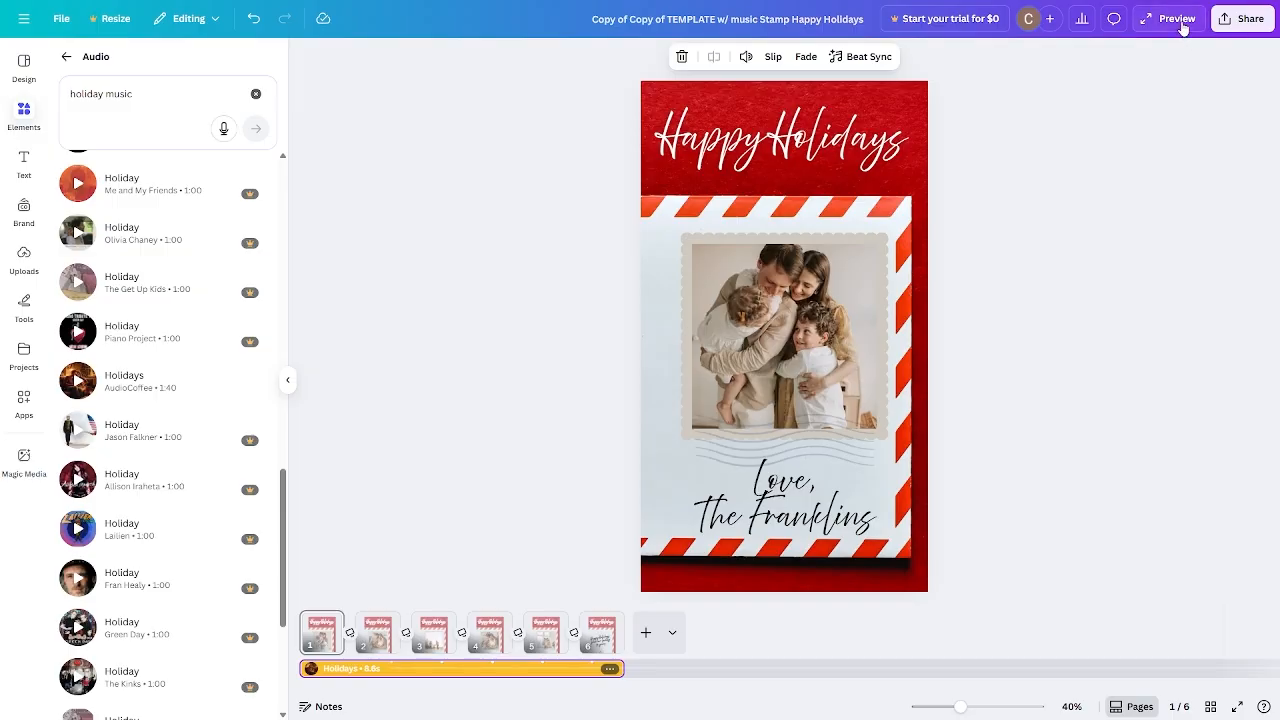
Download pages 1–6 of the design as a 1080p MP4 video.
{"action": "left_click", "coordinate": [1247, 30]}
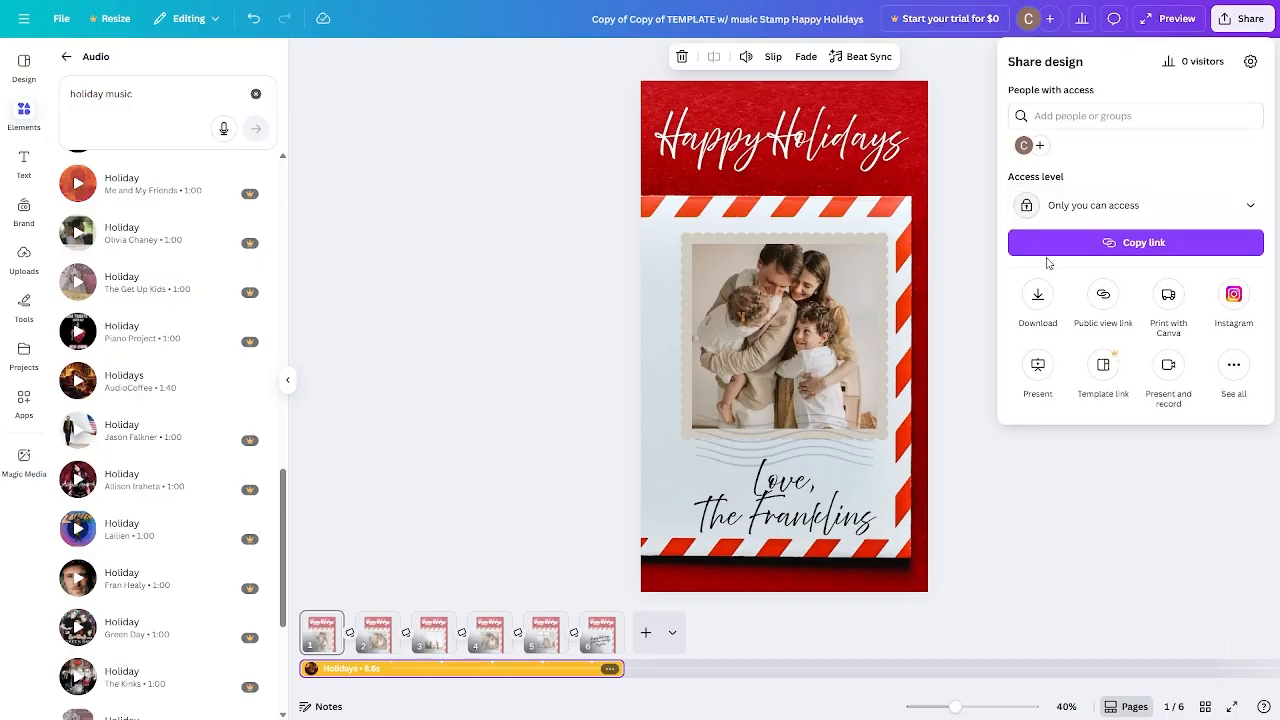
{"action": "left_click", "coordinate": [1037, 294]}
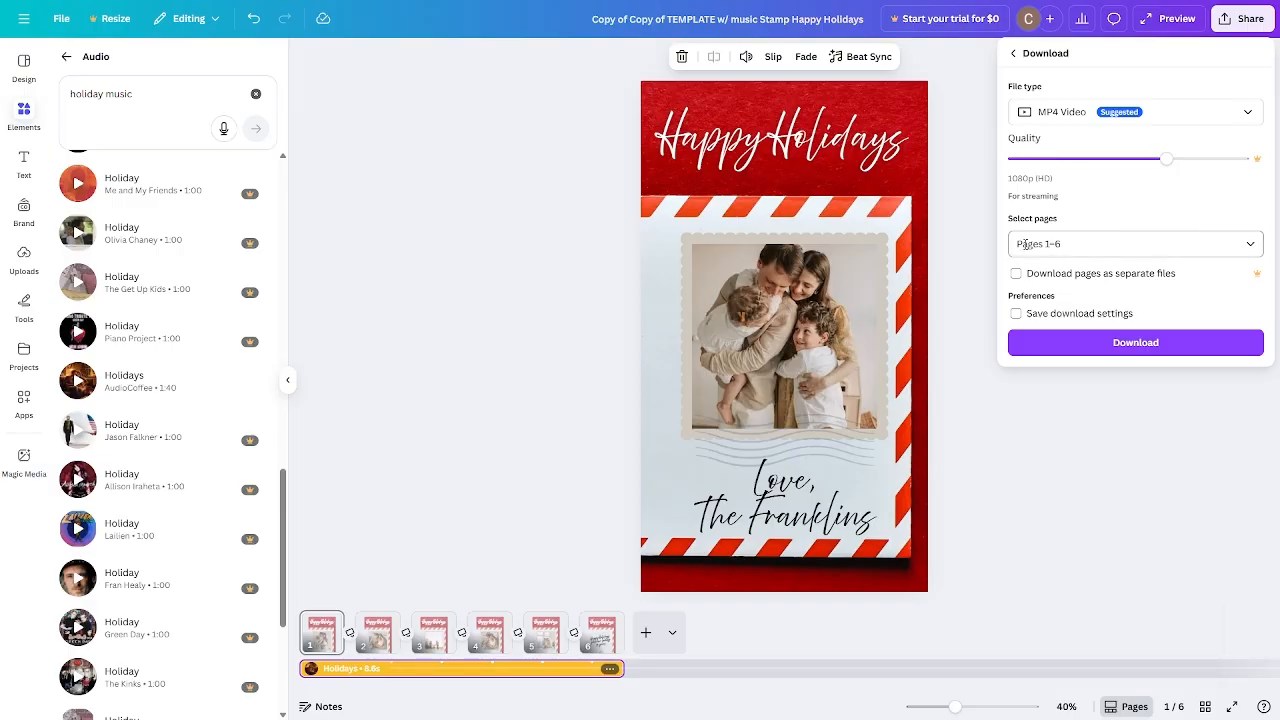
{"action": "left_click", "coordinate": [1150, 342]}
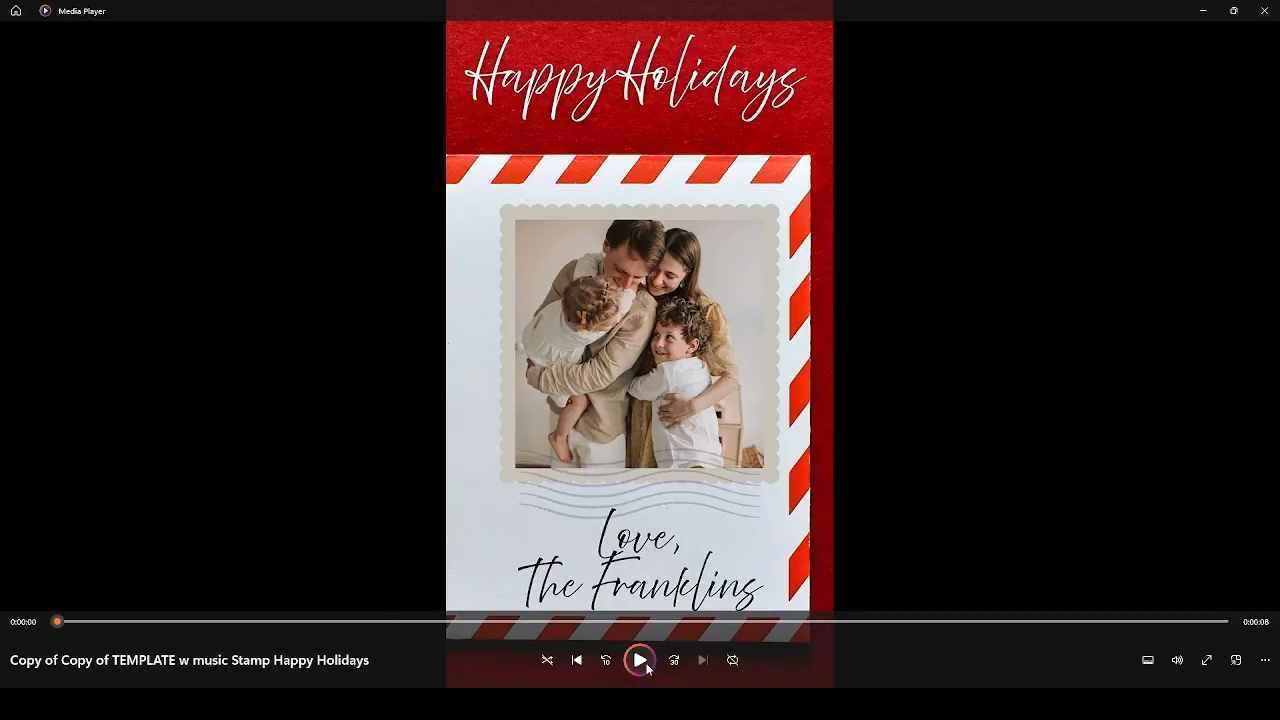
Play the exported Happy Holidays MP4 in Media Player, then replay it from the start.
{"action": "left_click", "coordinate": [646, 666]}
{"action": "left_click", "coordinate": [641, 661]}
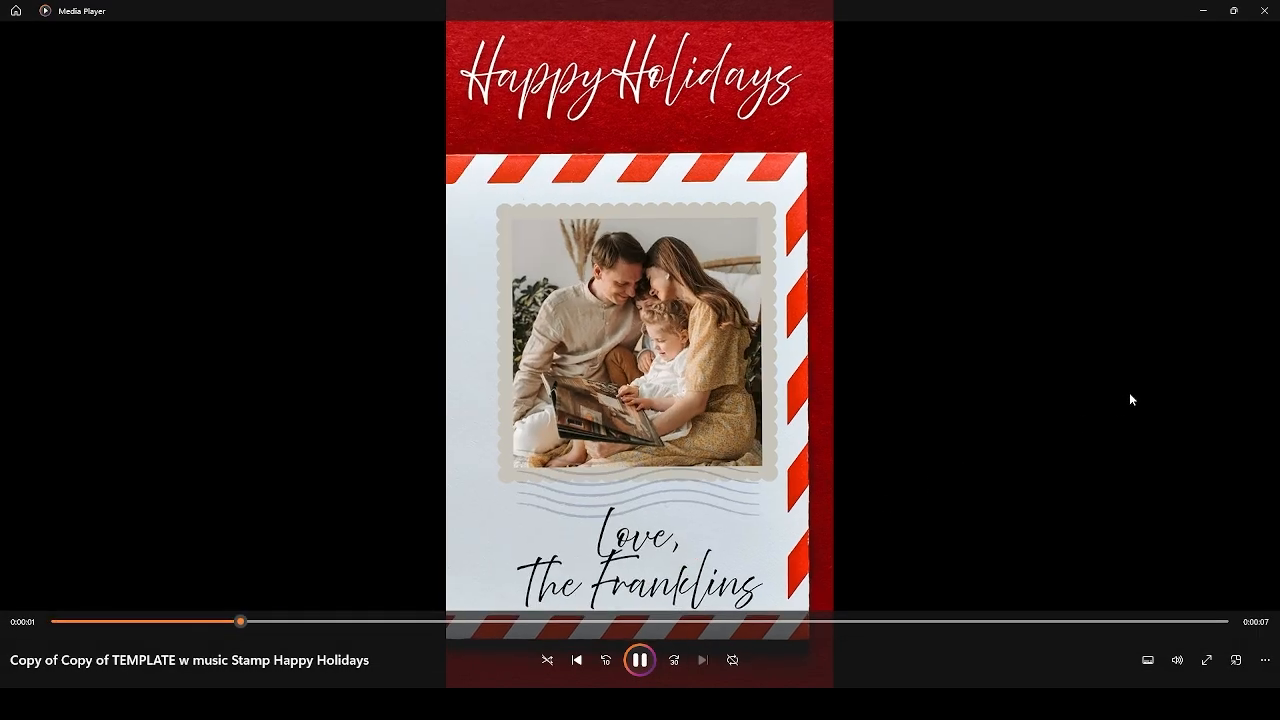